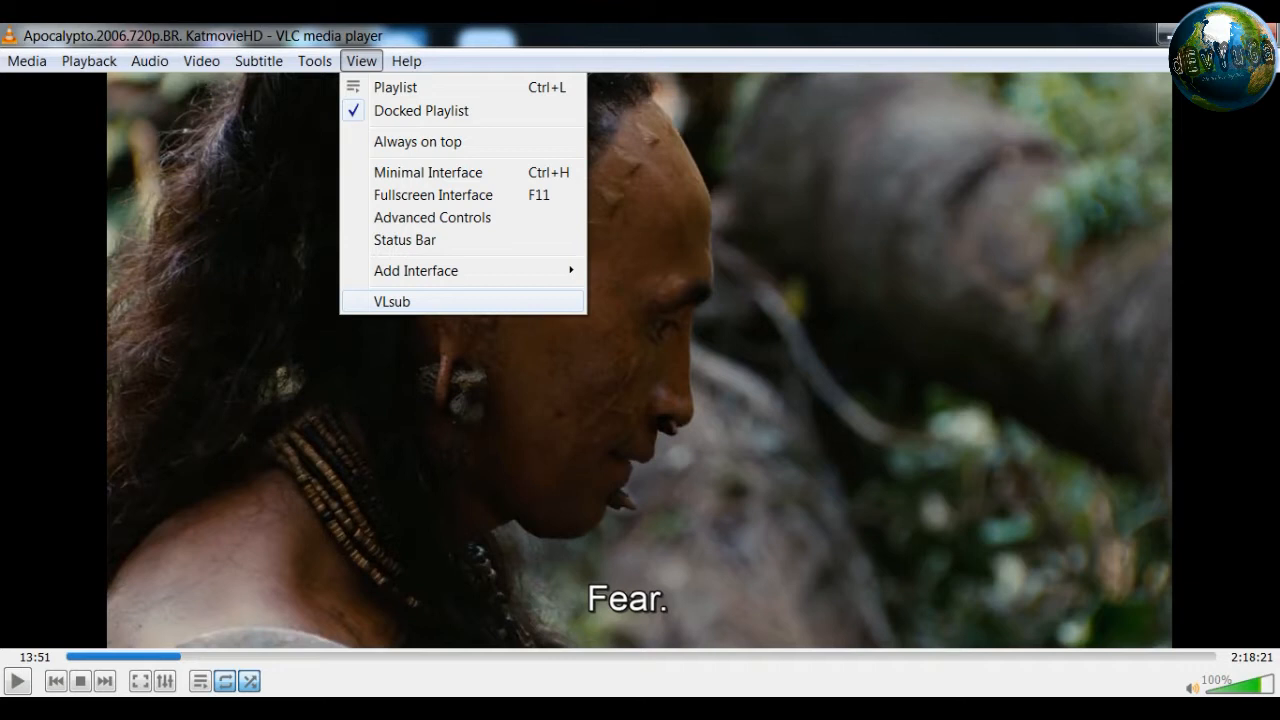
- Open the VLsub subtitle finder and search for English subtitles for the movie by hash and by name
key("Return")
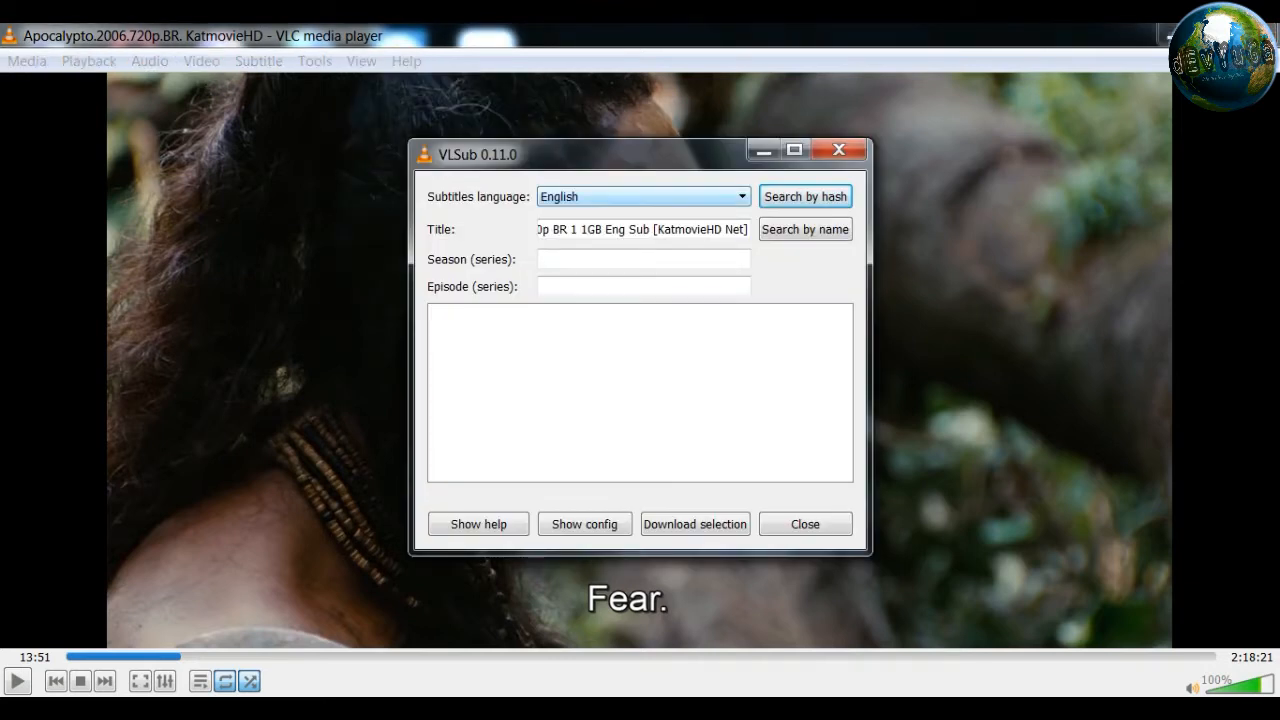
left_click(741, 197)
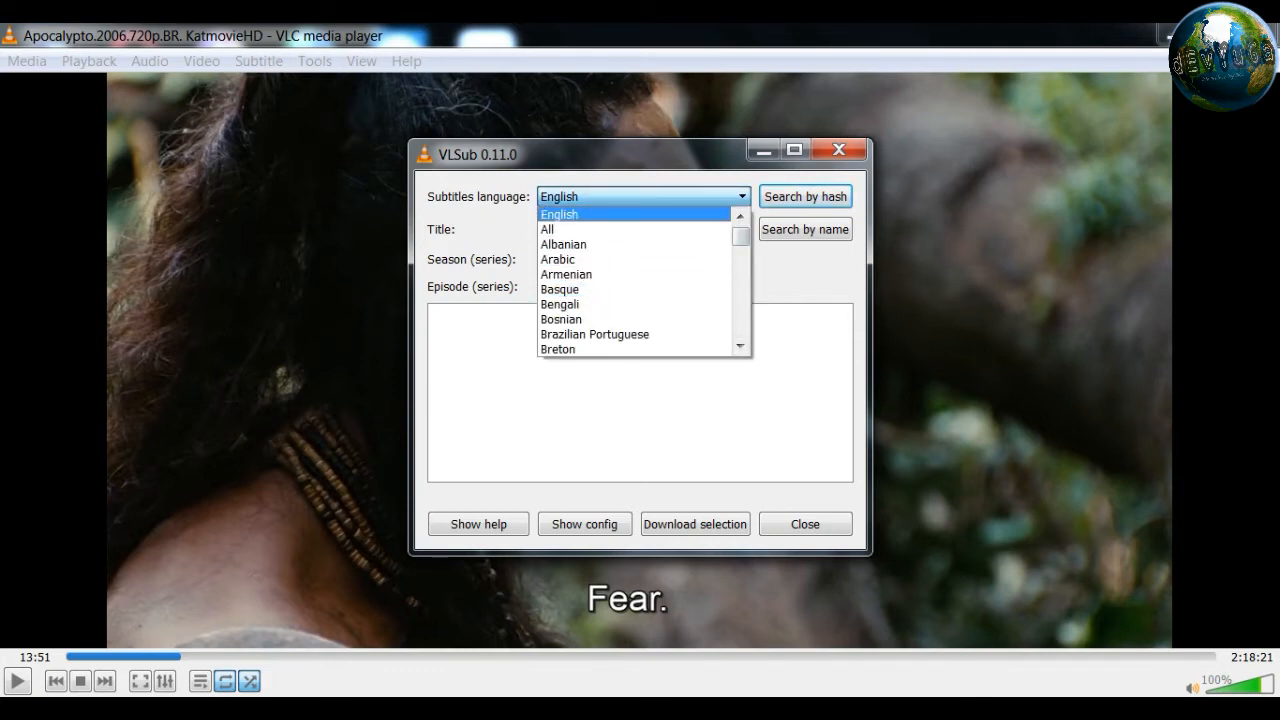
key("Escape")
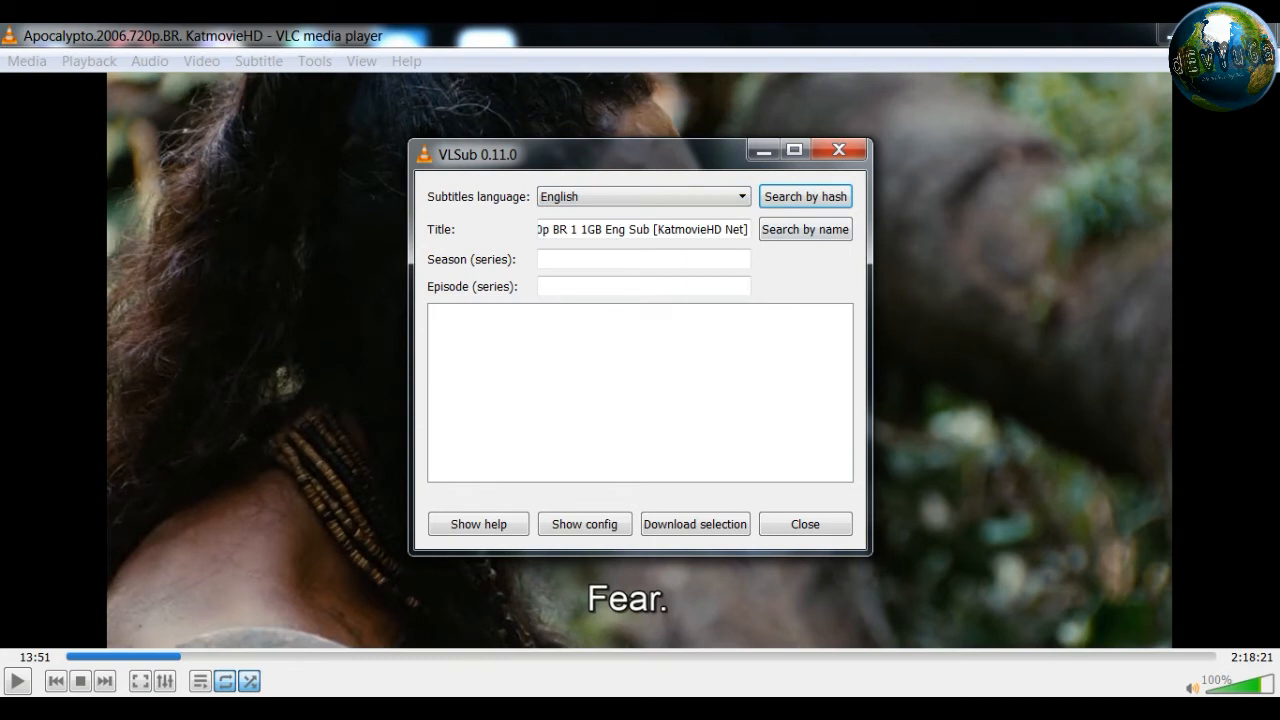
key("Return")
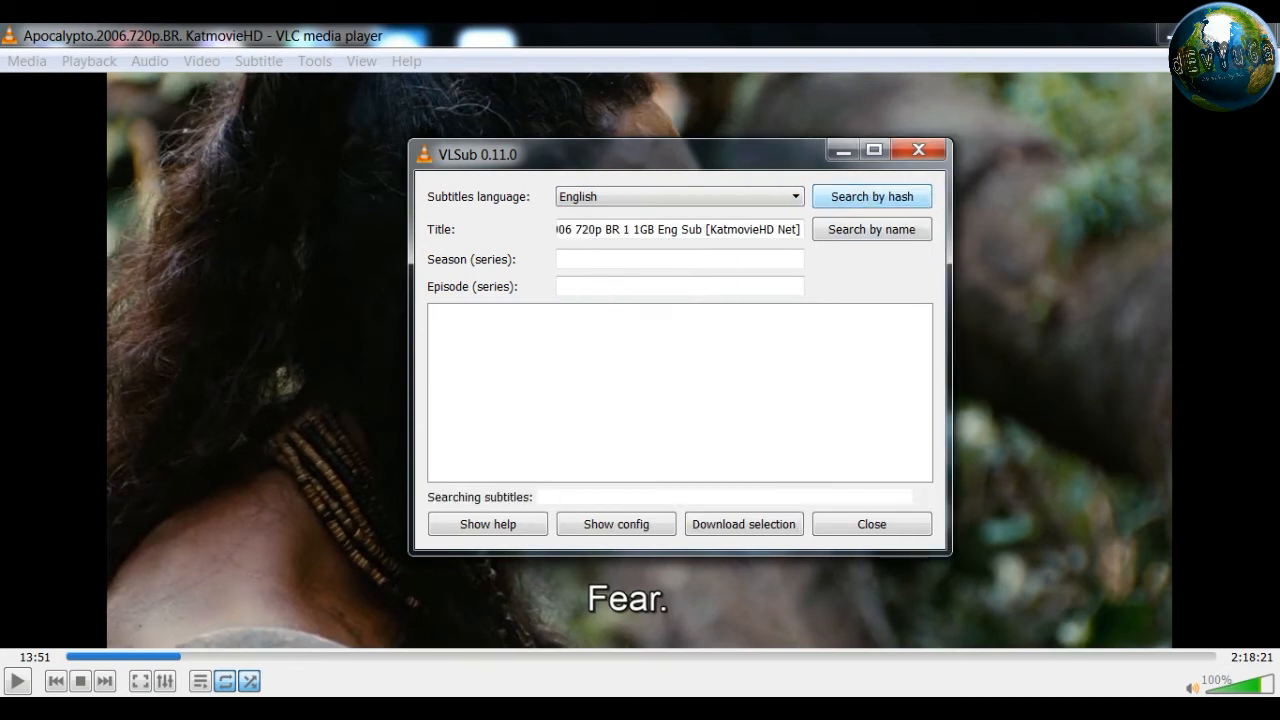
key("Tab")
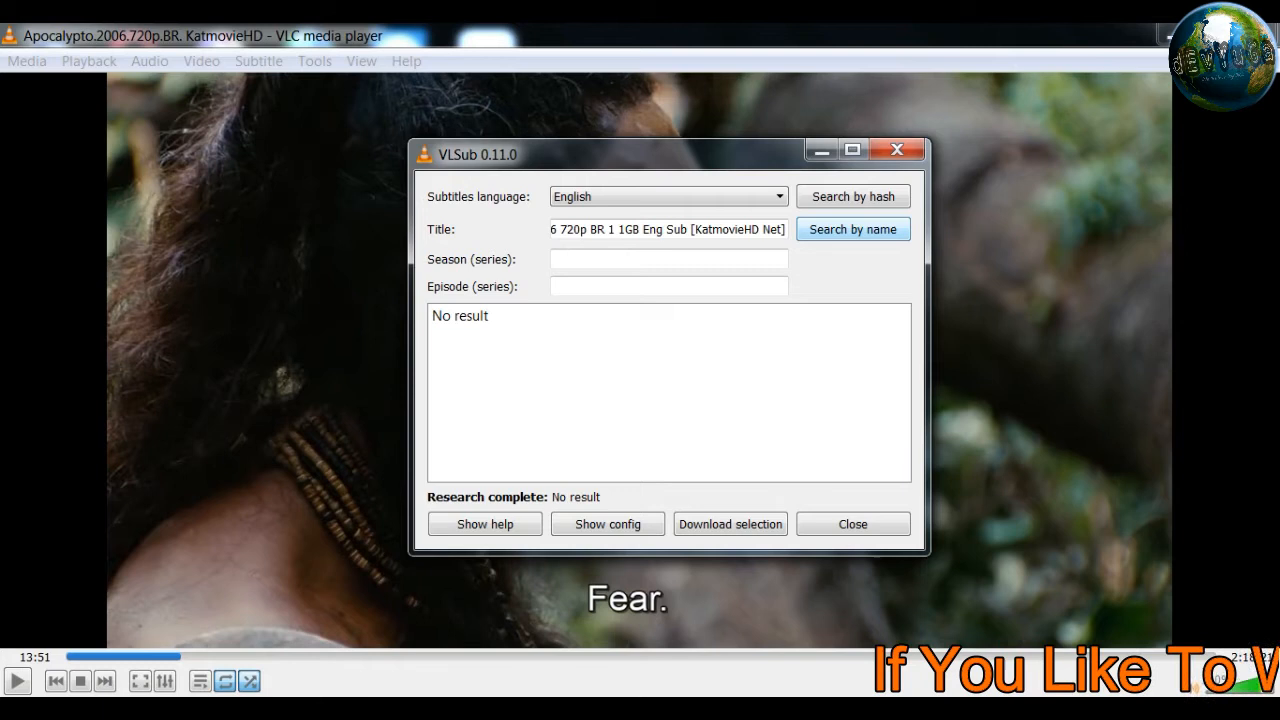
key("Return")
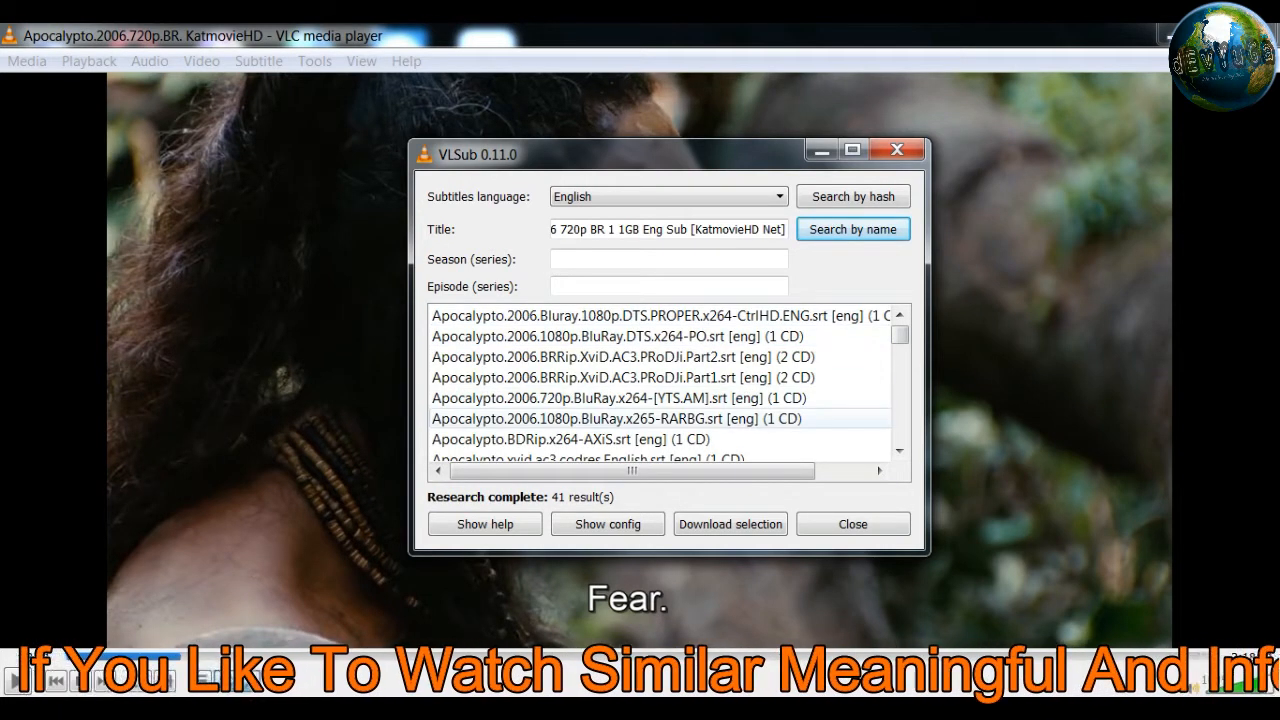
- Browse the English subtitle results and select Apocalypto.2006.BRRip.XviD.AC3.PRoDJi.Part1.srt
scroll(640, 418, "down", 2)
scroll(640, 418, "up", 2)
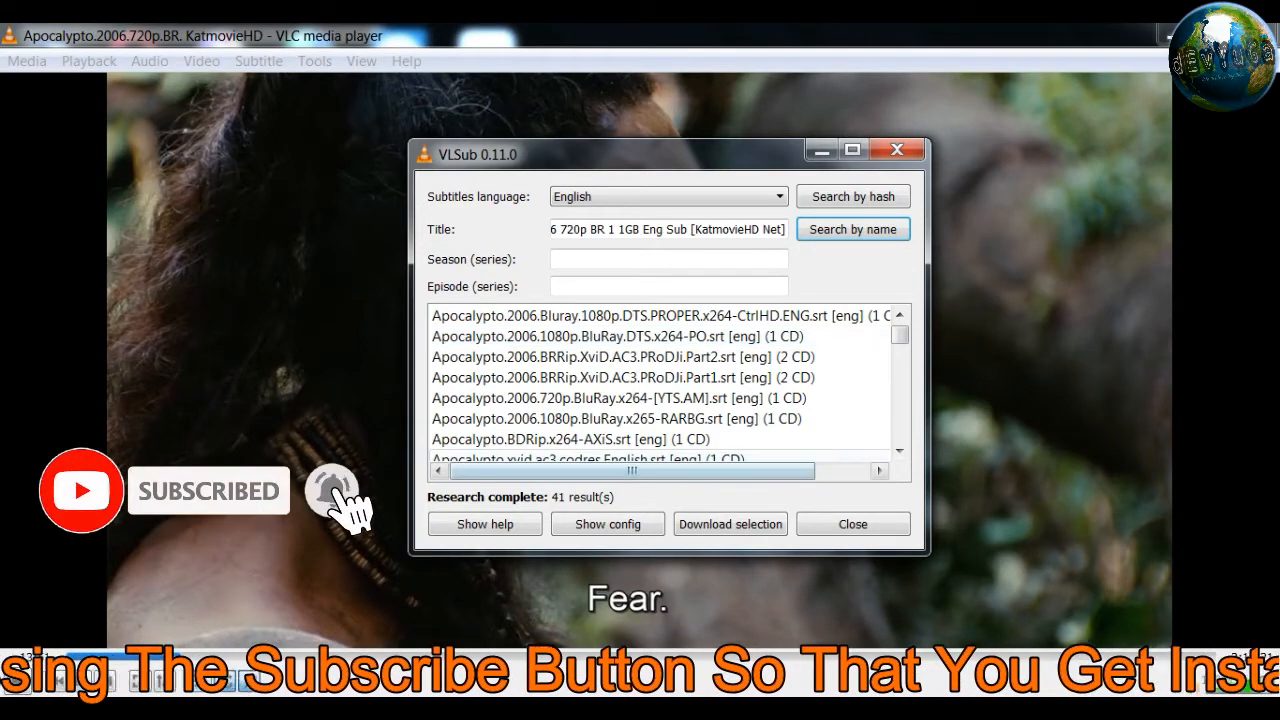
left_click(620, 377)
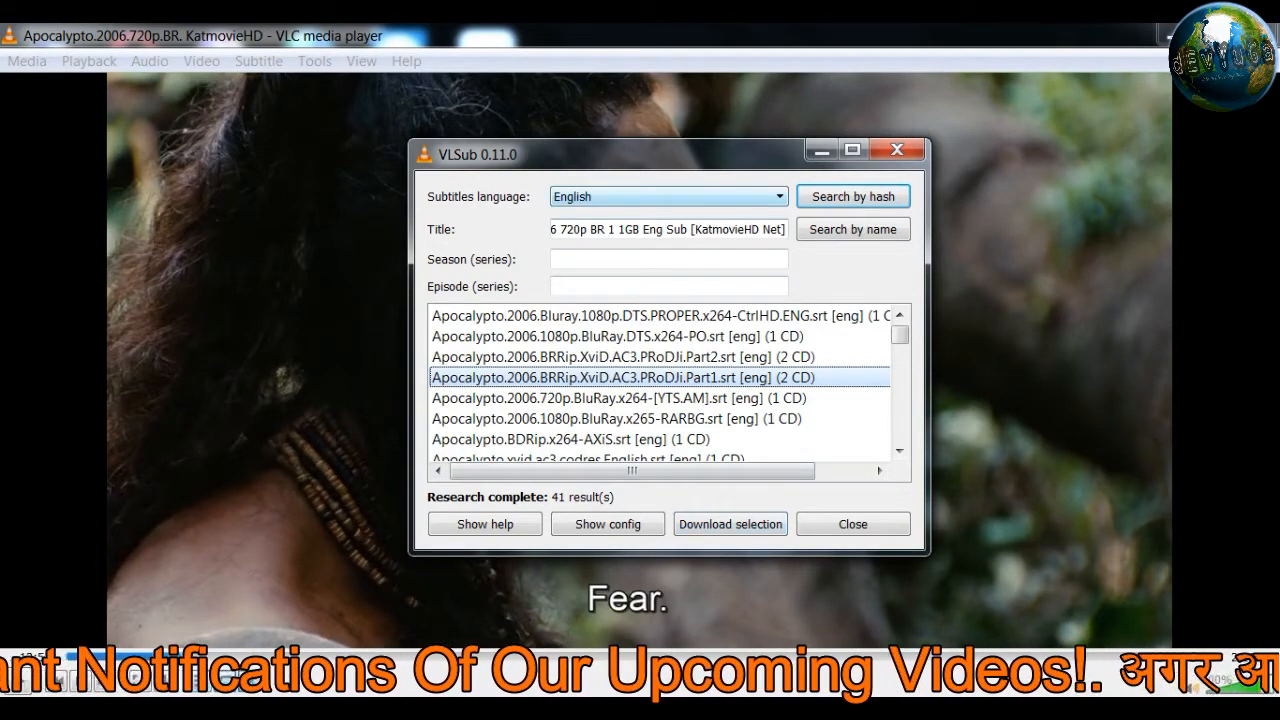
- Set the subtitles language to Hindi
left_click(700, 197)
scroll(680, 302, "down", 2)
scroll(660, 280, "down", 5)
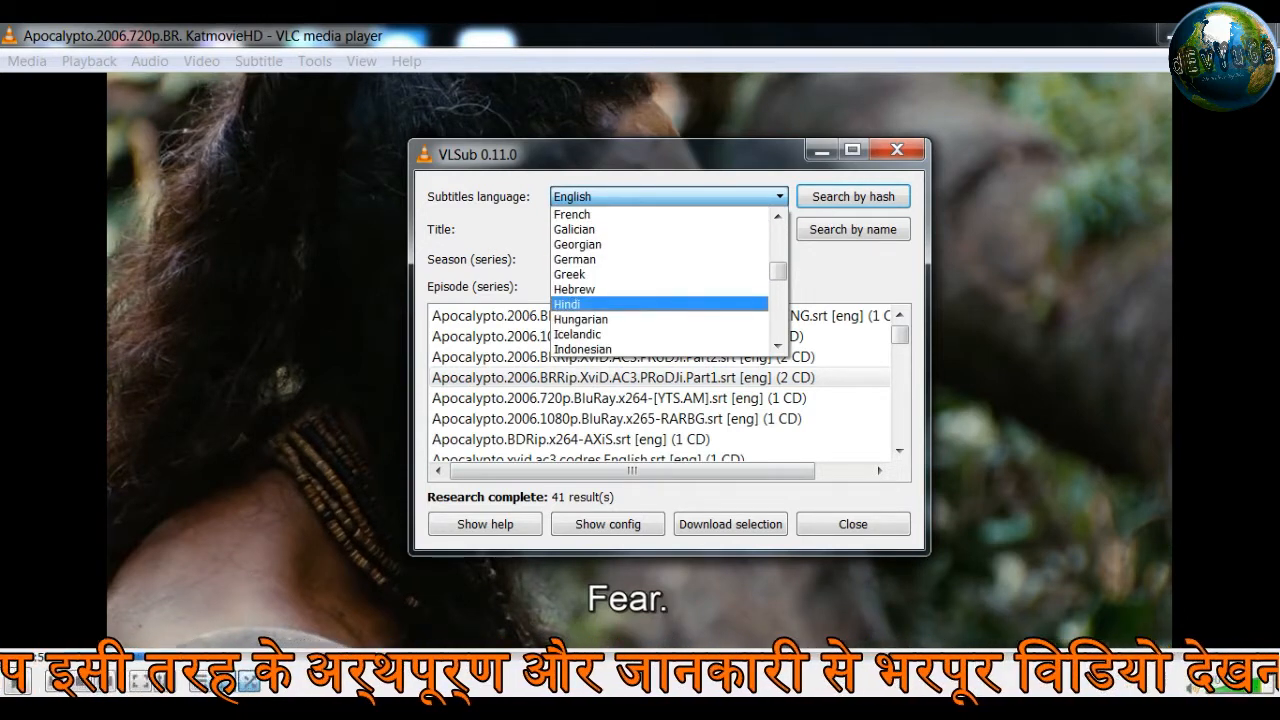
left_click(566, 304)
- Look through the full list of available subtitle languages and choose Hindi again
left_click(700, 197)
scroll(660, 280, "down", 2)
scroll(660, 280, "down", 9)
scroll(660, 280, "down", 1)
scroll(660, 280, "up", 5)
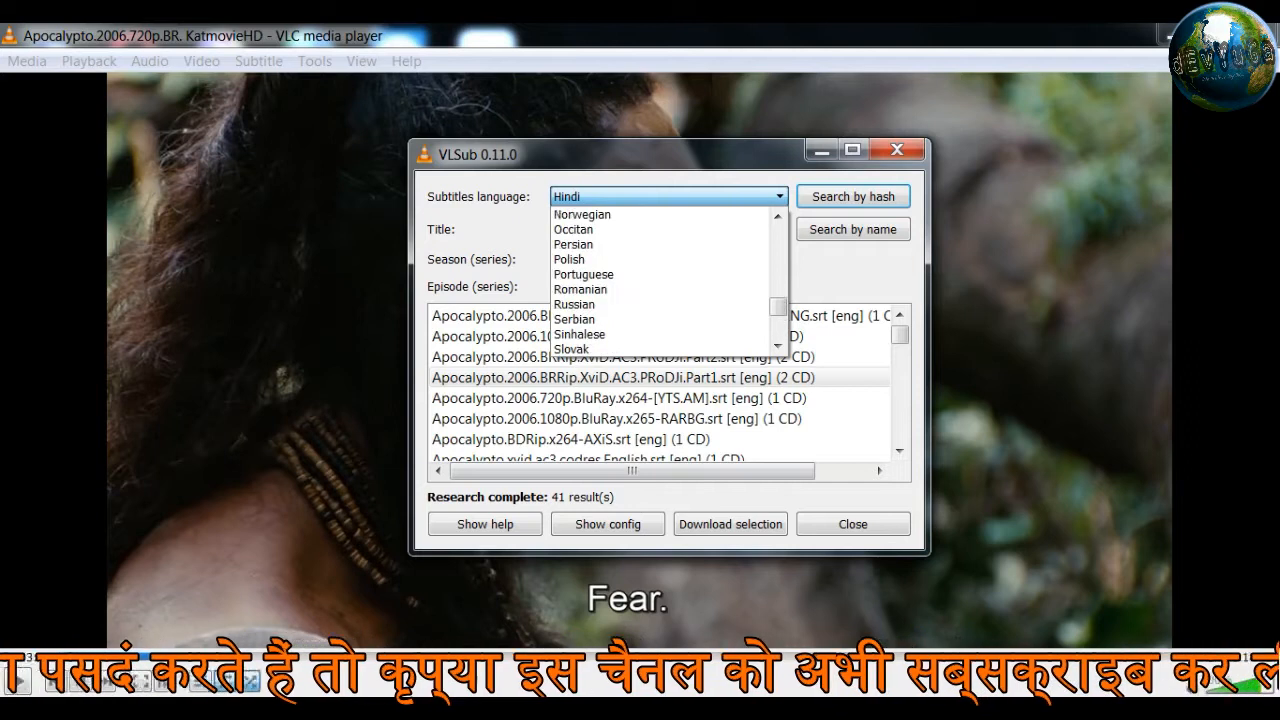
scroll(660, 280, "up", 5)
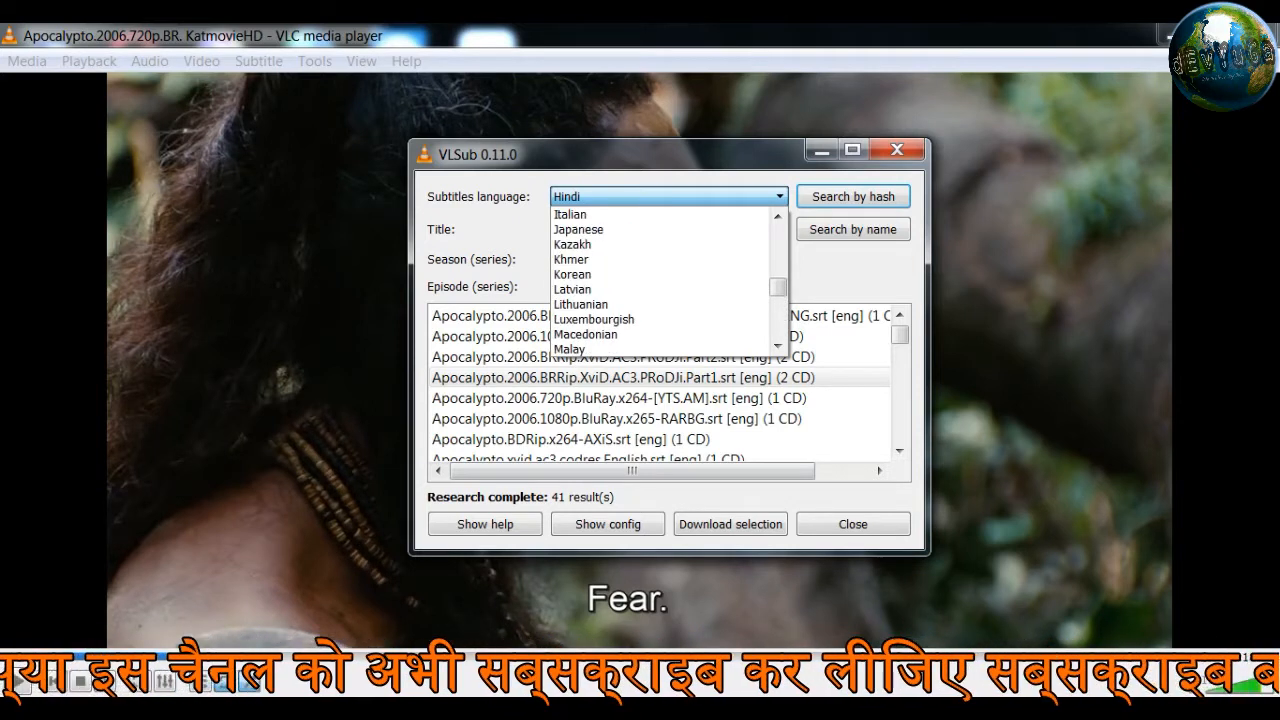
scroll(660, 280, "up", 4)
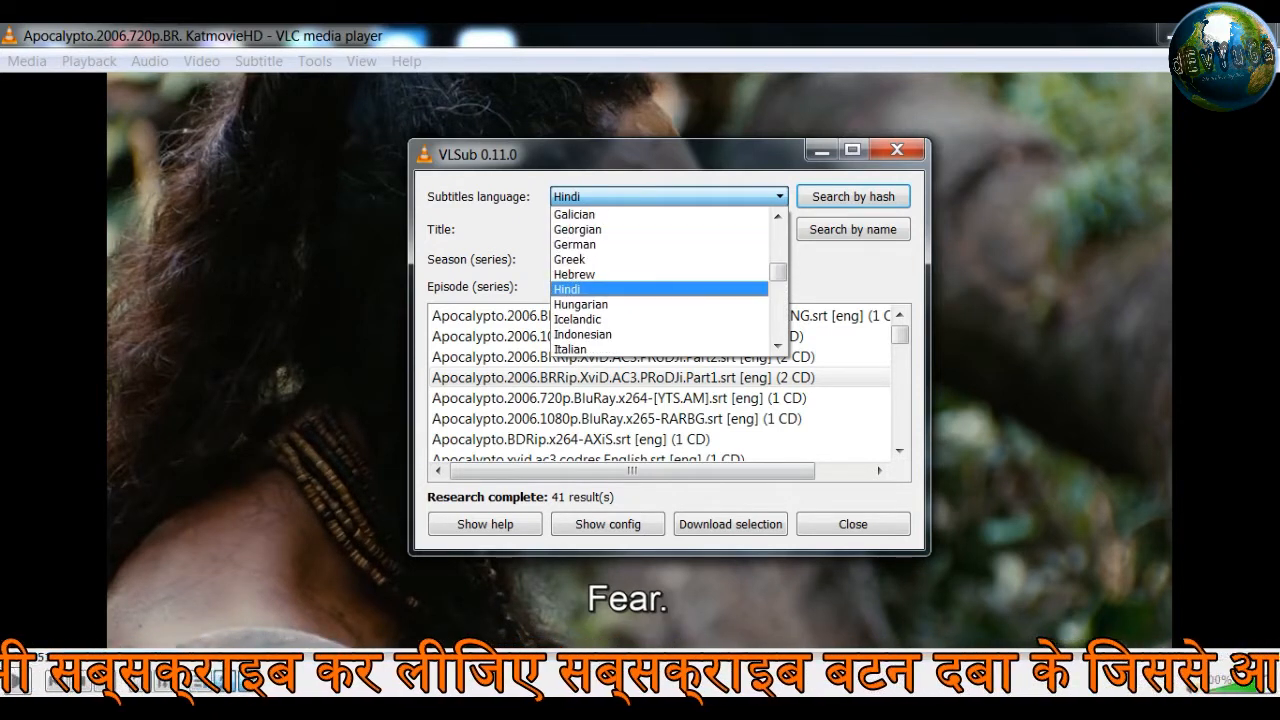
scroll(660, 280, "up", 4)
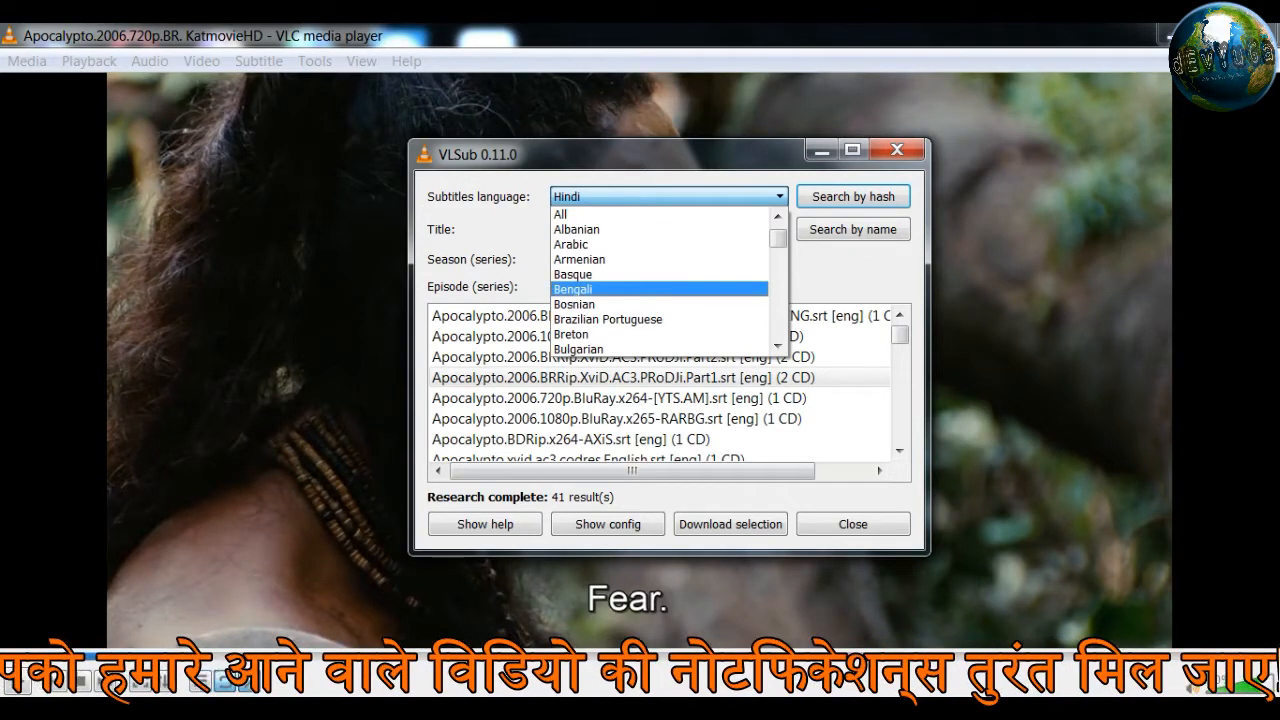
scroll(660, 280, "down", 4)
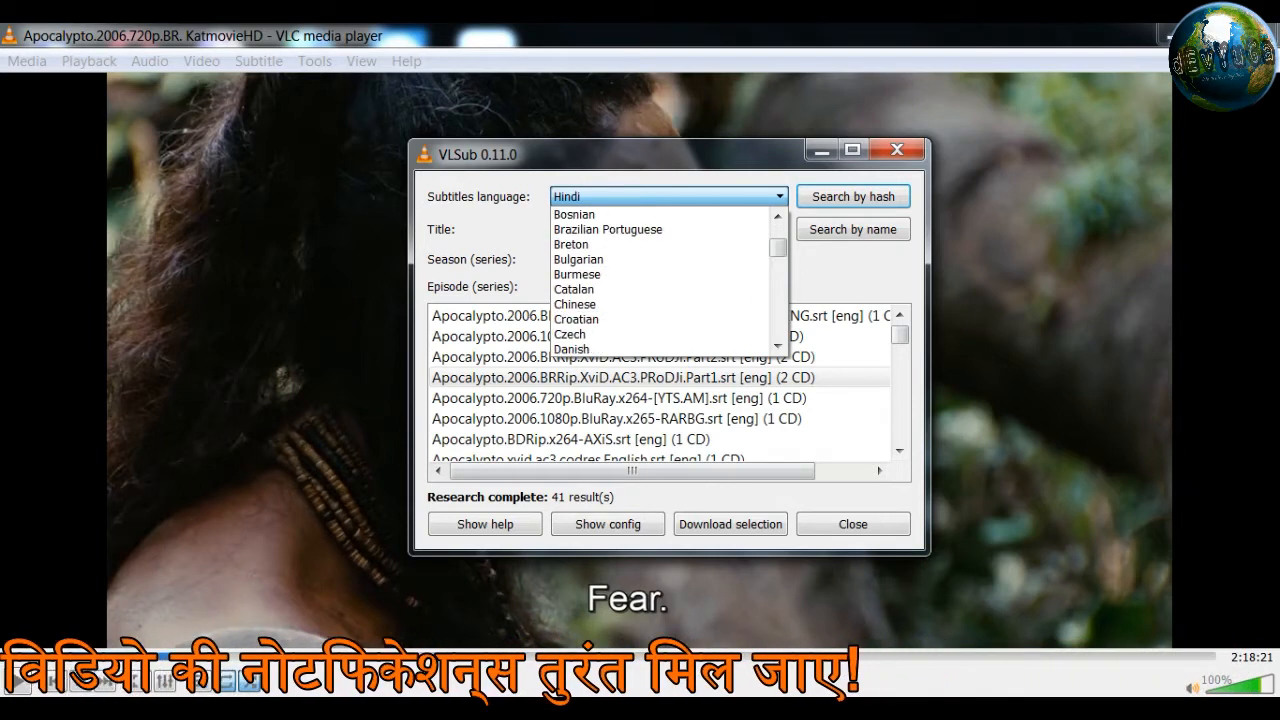
scroll(660, 280, "down", 5)
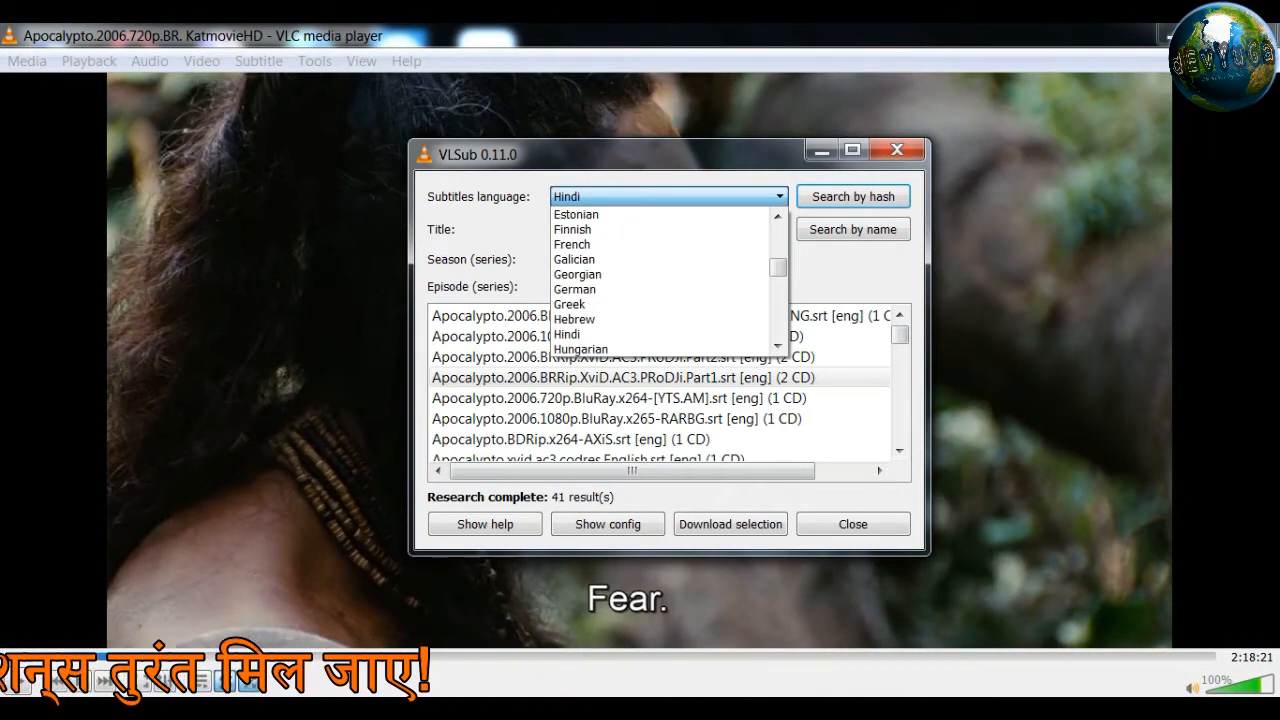
scroll(660, 280, "down", 7)
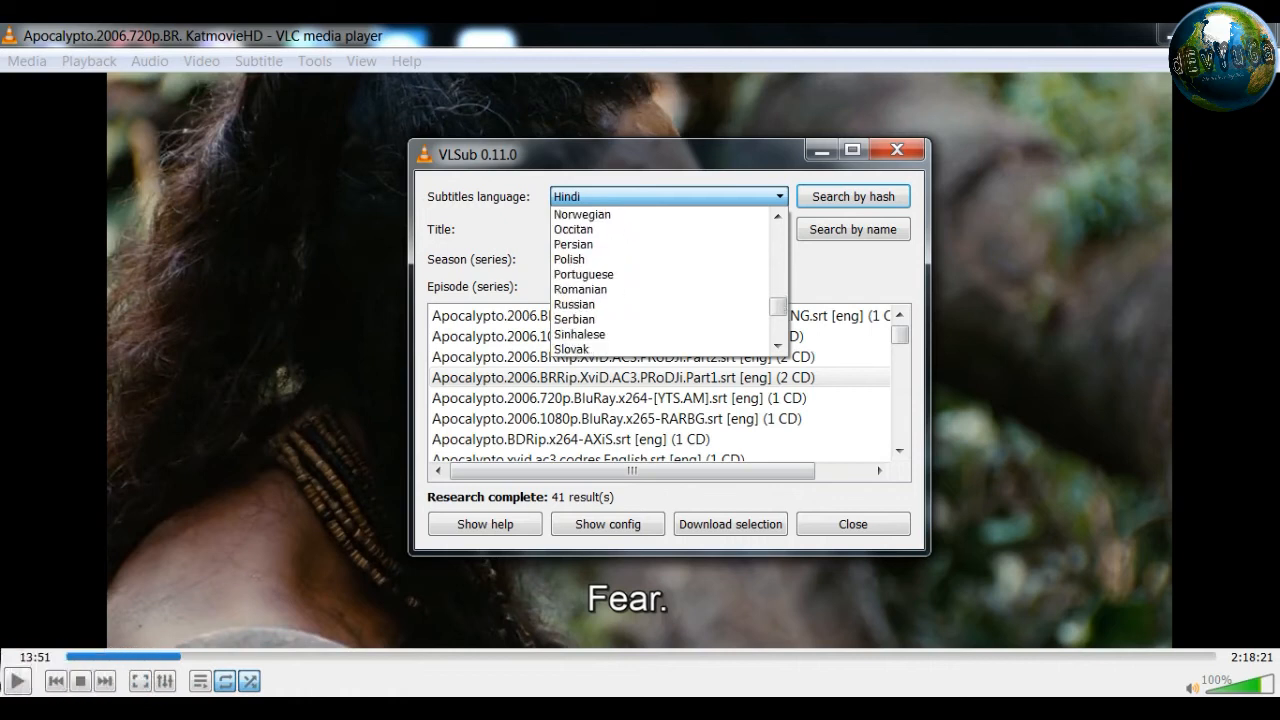
scroll(660, 280, "down", 2)
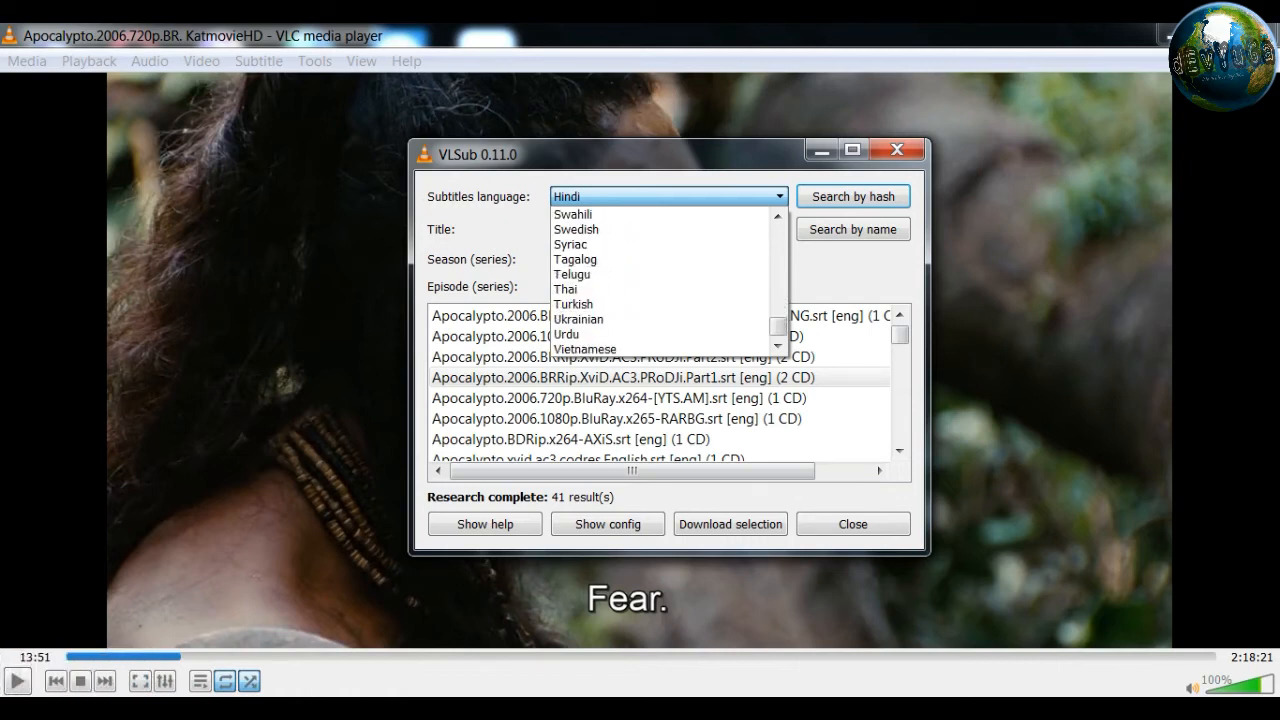
scroll(660, 280, "up", 7)
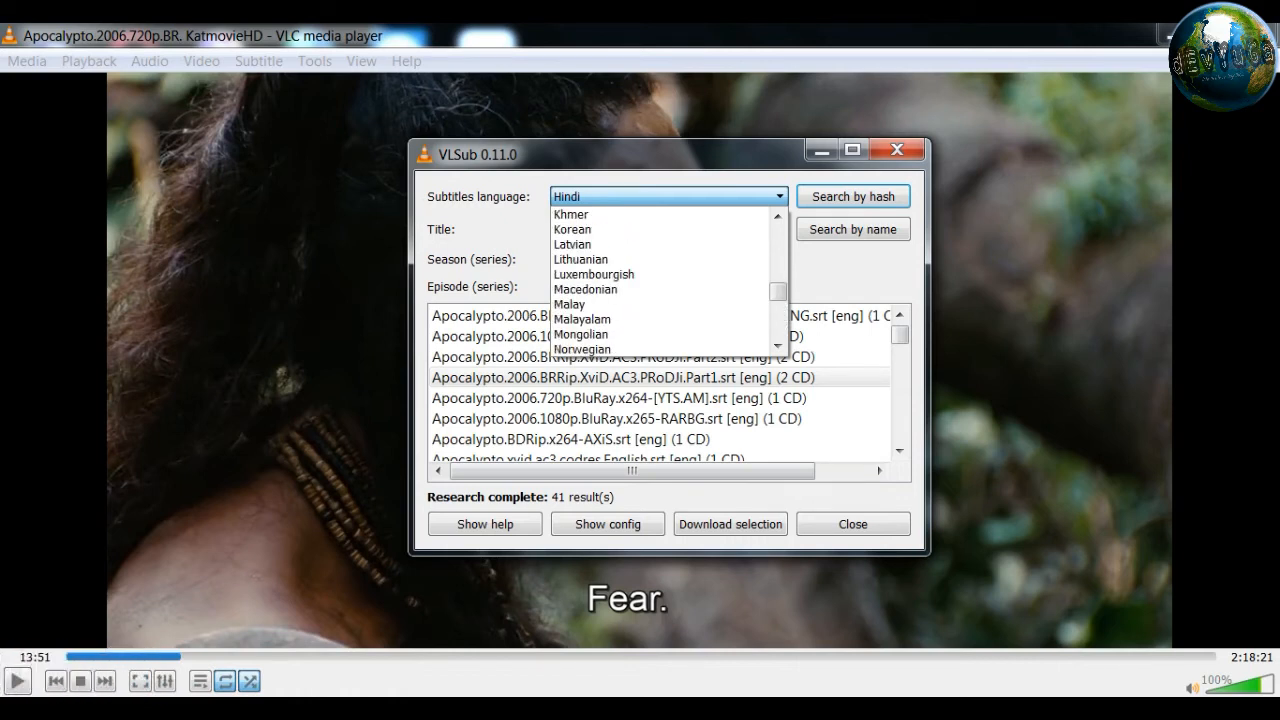
scroll(660, 319, "up", 3)
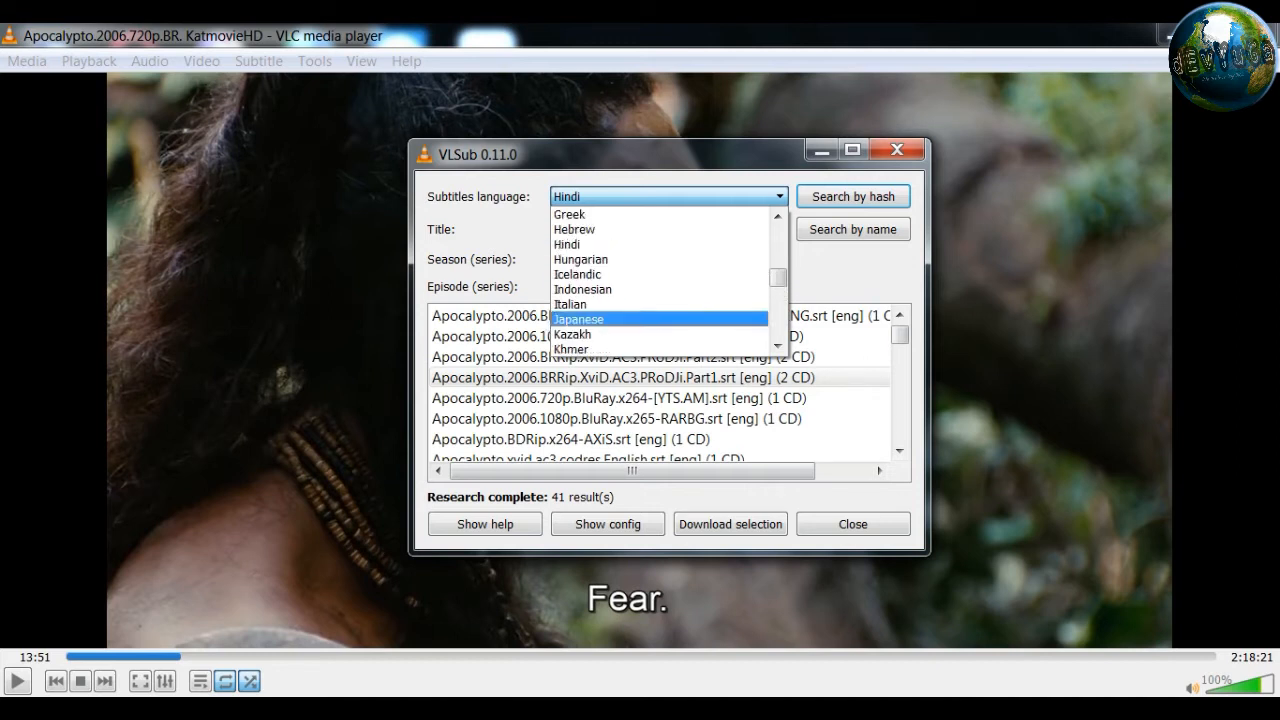
left_click(600, 244)
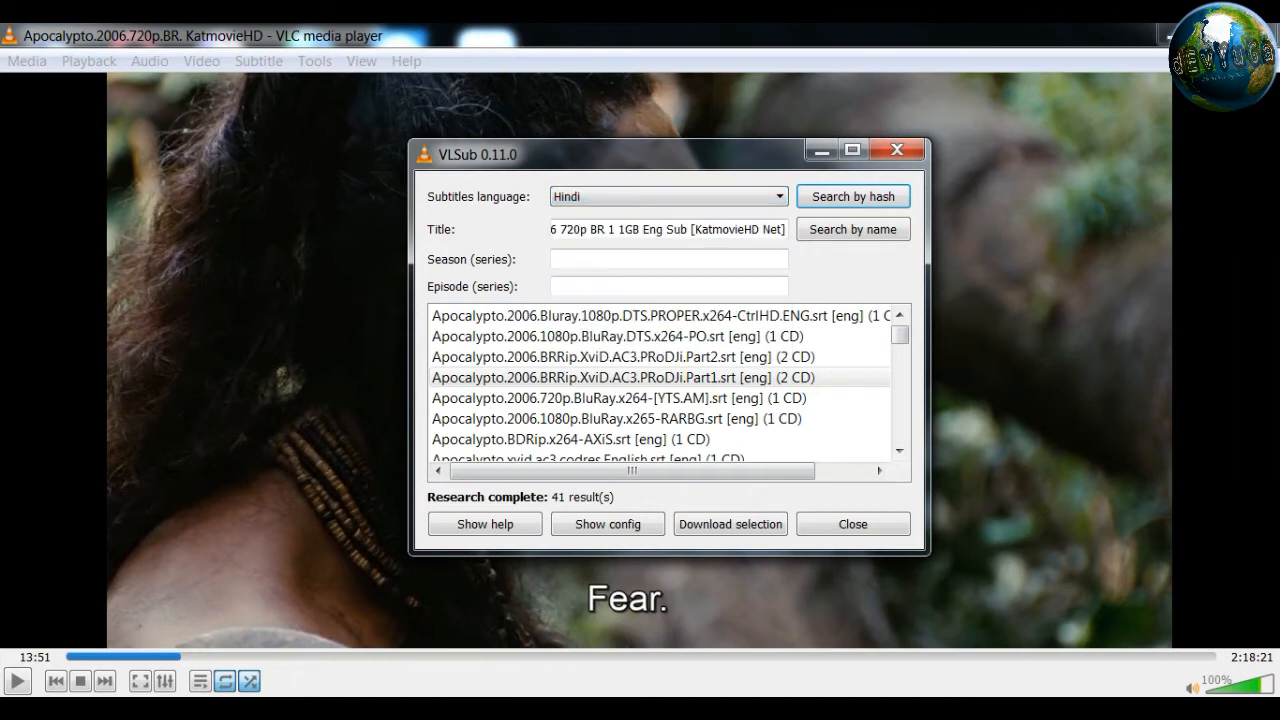
- Search for Hindi subtitles by hash and by name, and select the Apocalypto.2006.720p.BluRay.x264-.YTS.AM.cht-hi.srt result
left_click(853, 196)
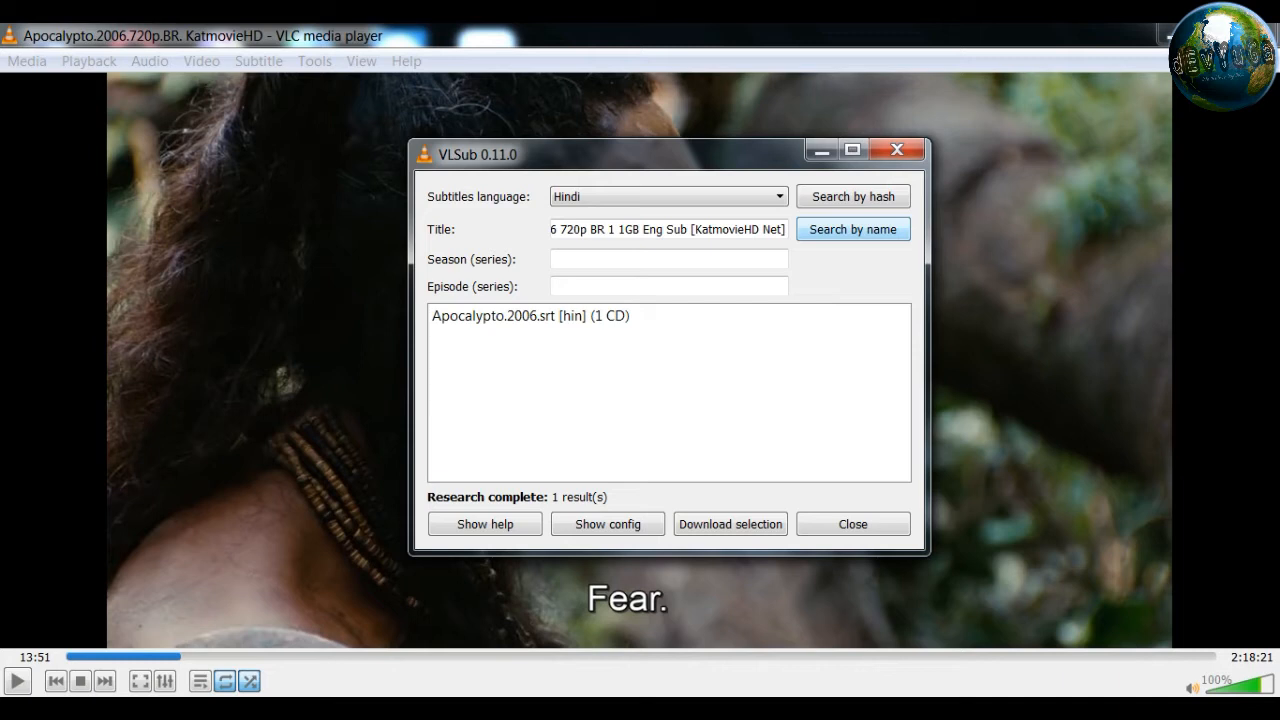
left_click(853, 230)
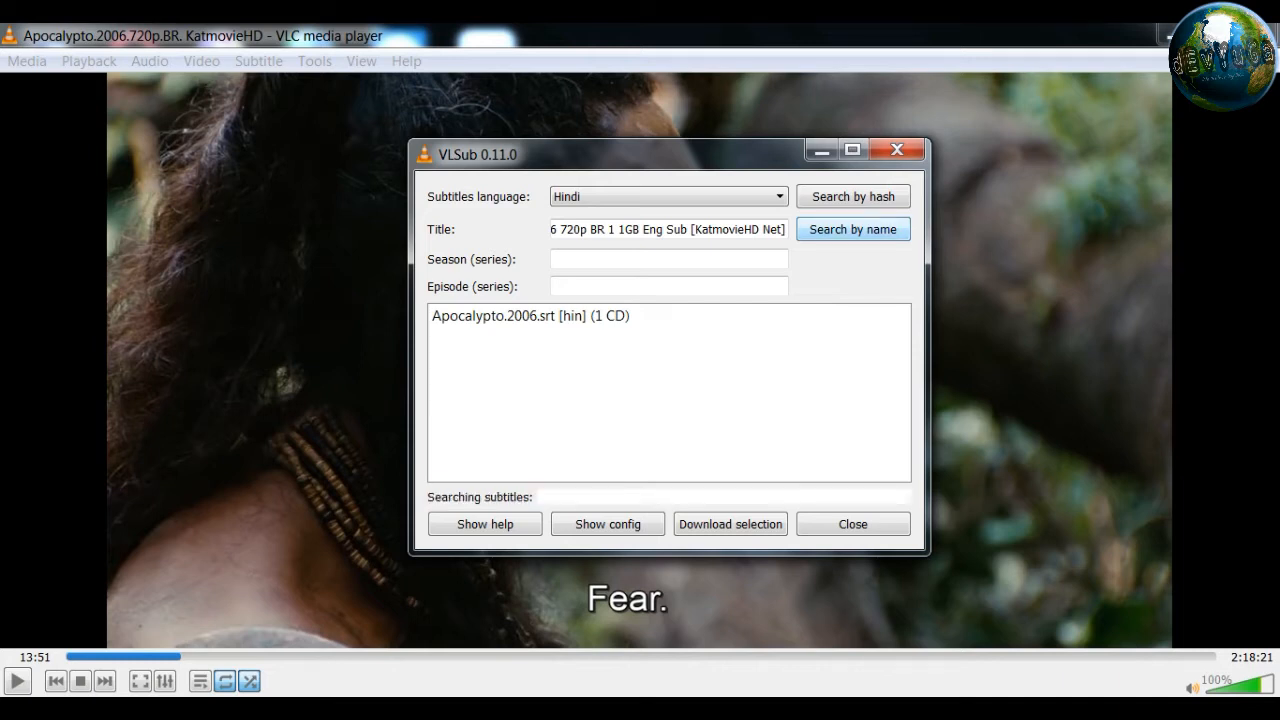
left_click(632, 315)
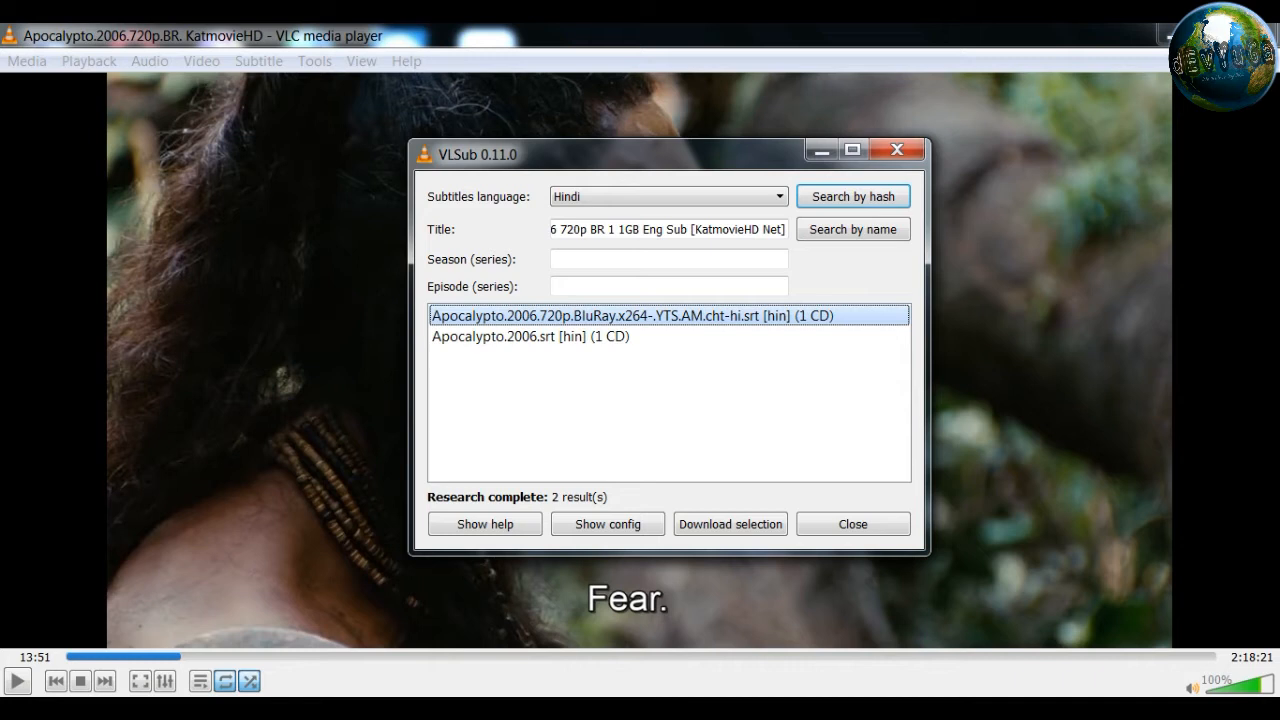
- Compare the movie title in the search form with the name of the 720p BluRay Hindi subtitle
left_click_drag(625, 230, 548, 230)
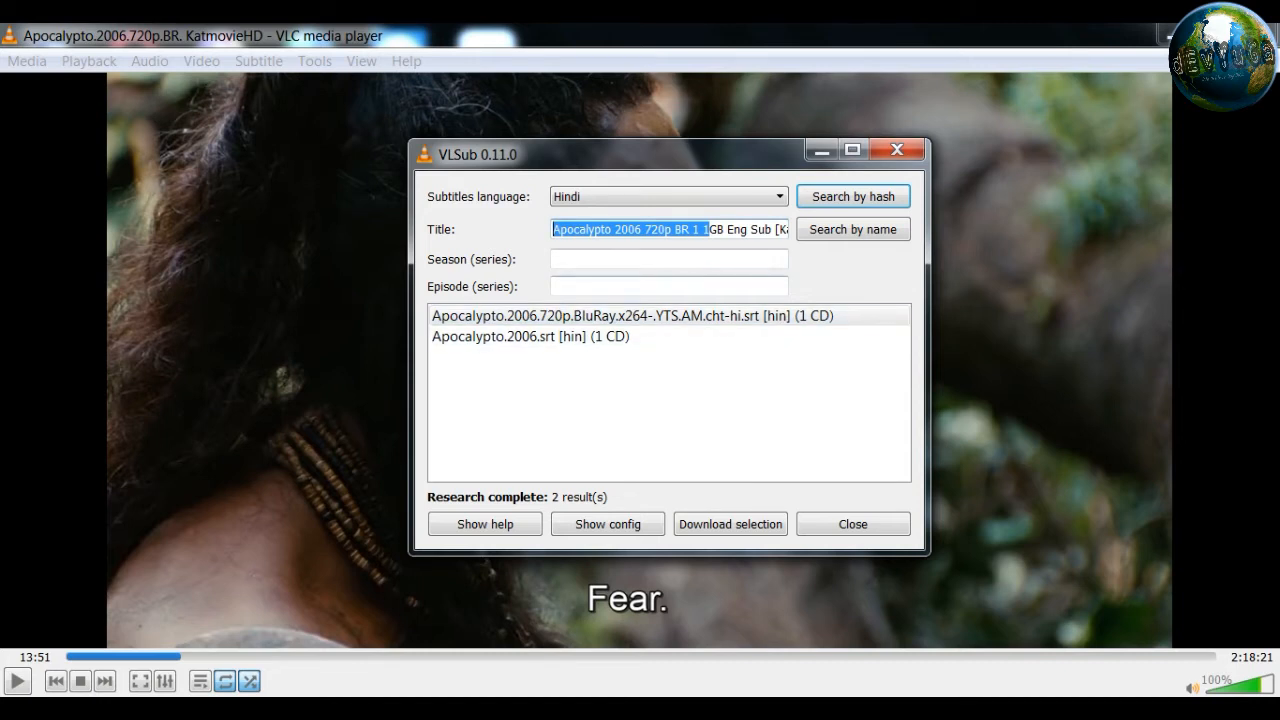
left_click(630, 315)
left_click(680, 229)
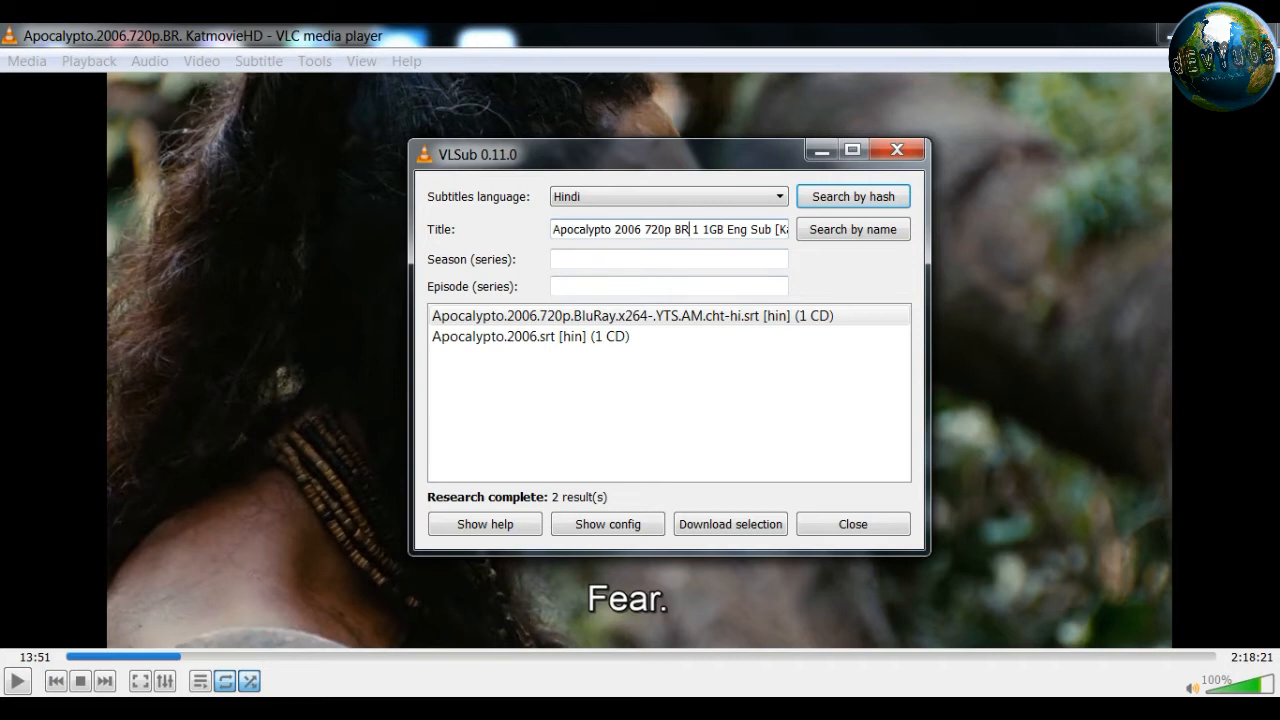
- Download the Apocalypto.2006.720p.BluRay.x264-.YTS.AM.cht-hi.srt subtitle and close the VLsub window
left_click(632, 315)
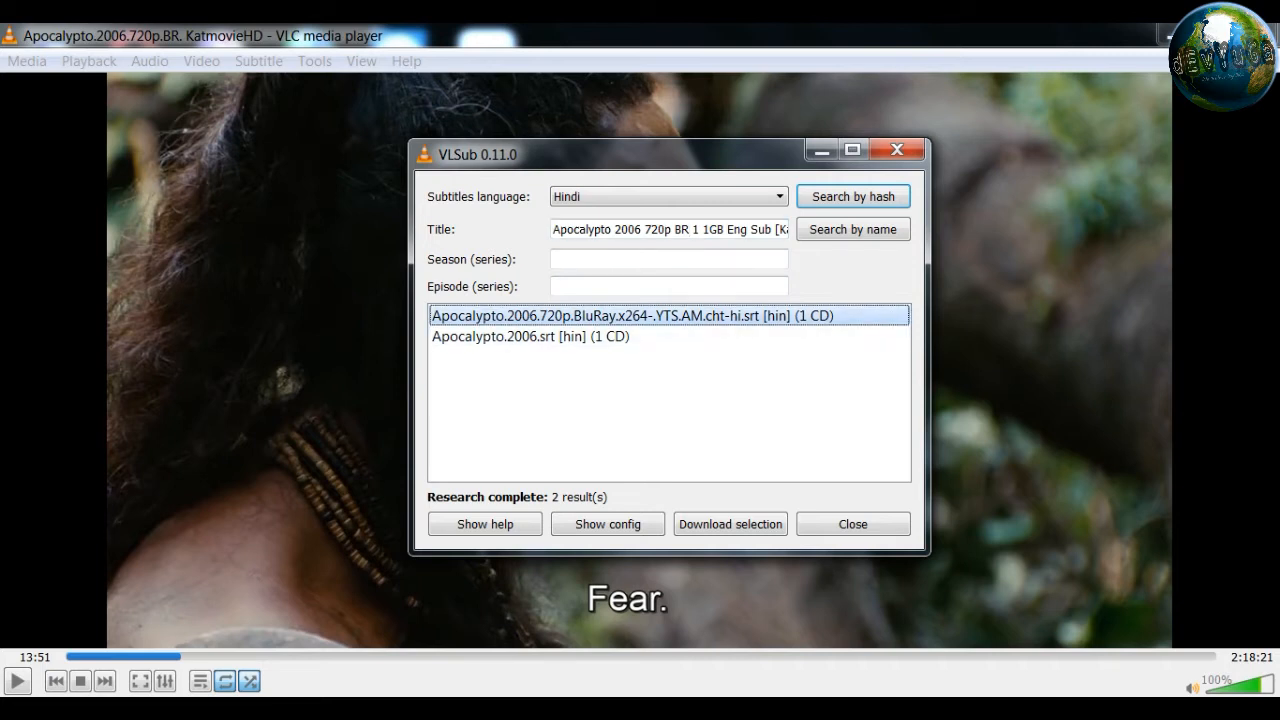
left_click(731, 524)
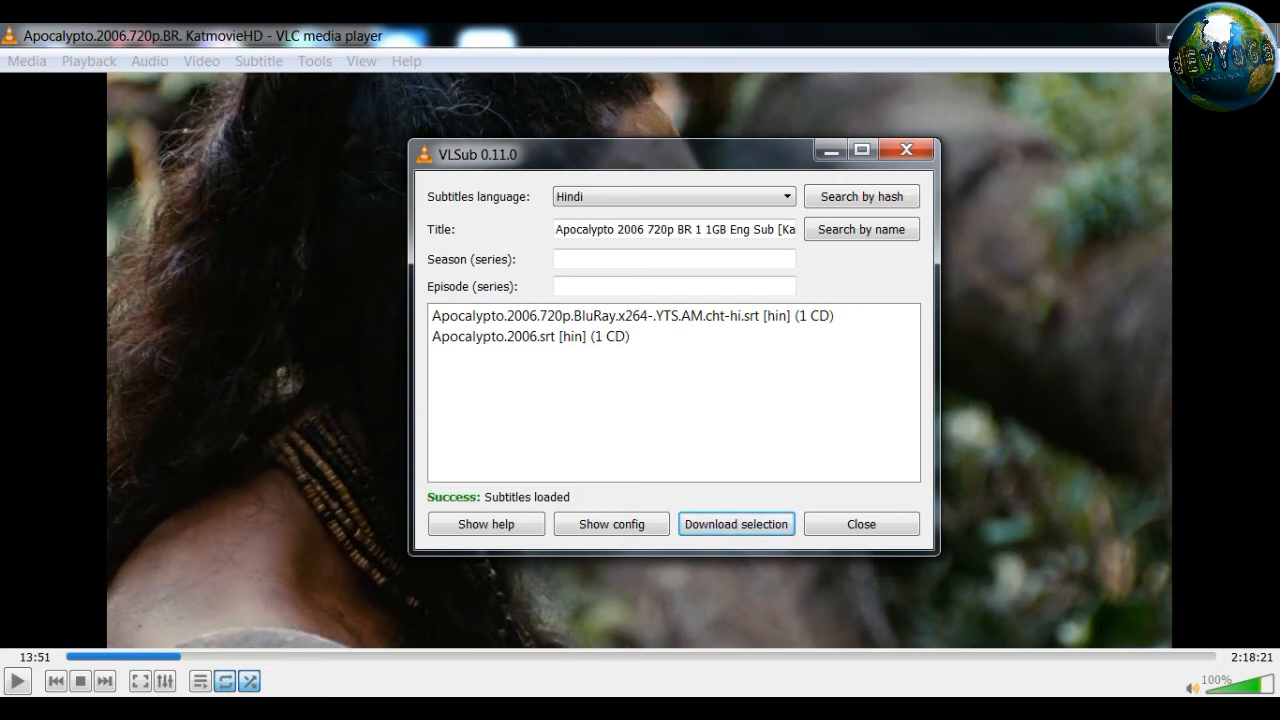
left_click(906, 150)
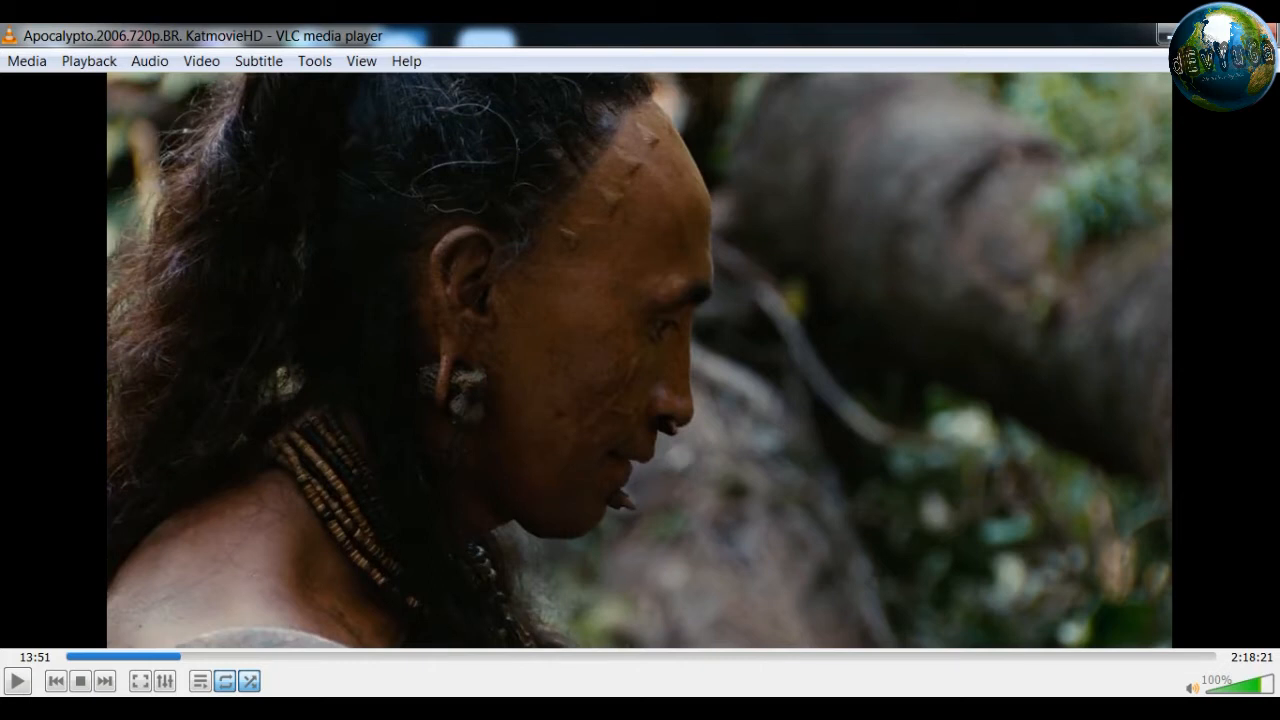
- Resume the movie and switch the subtitles to Track 1 - [English]
key("space")
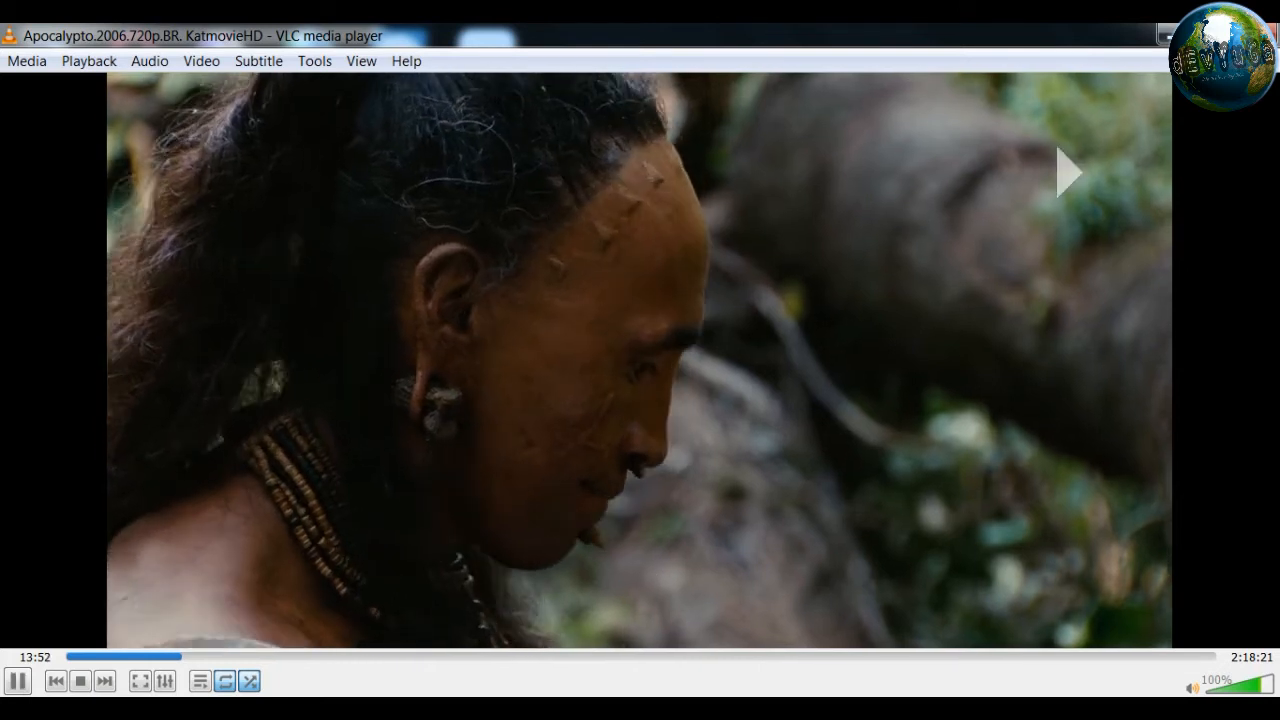
left_click(259, 61)
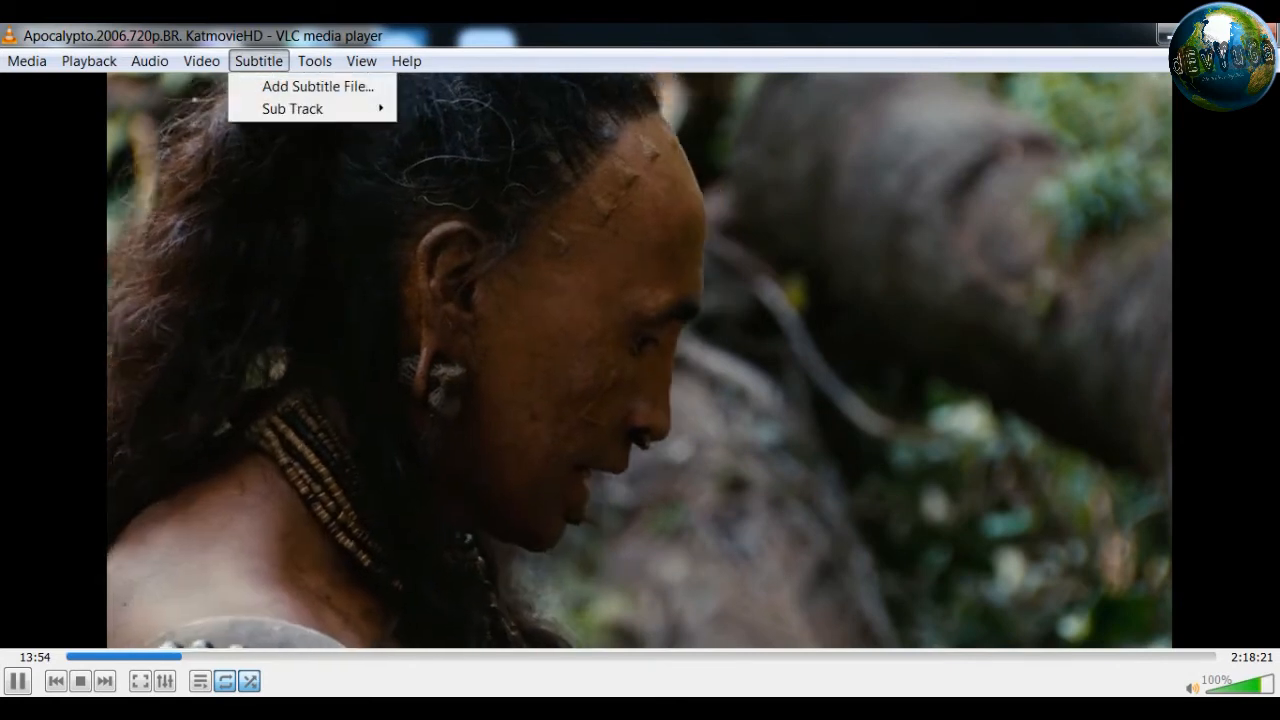
mouse_move(293, 109)
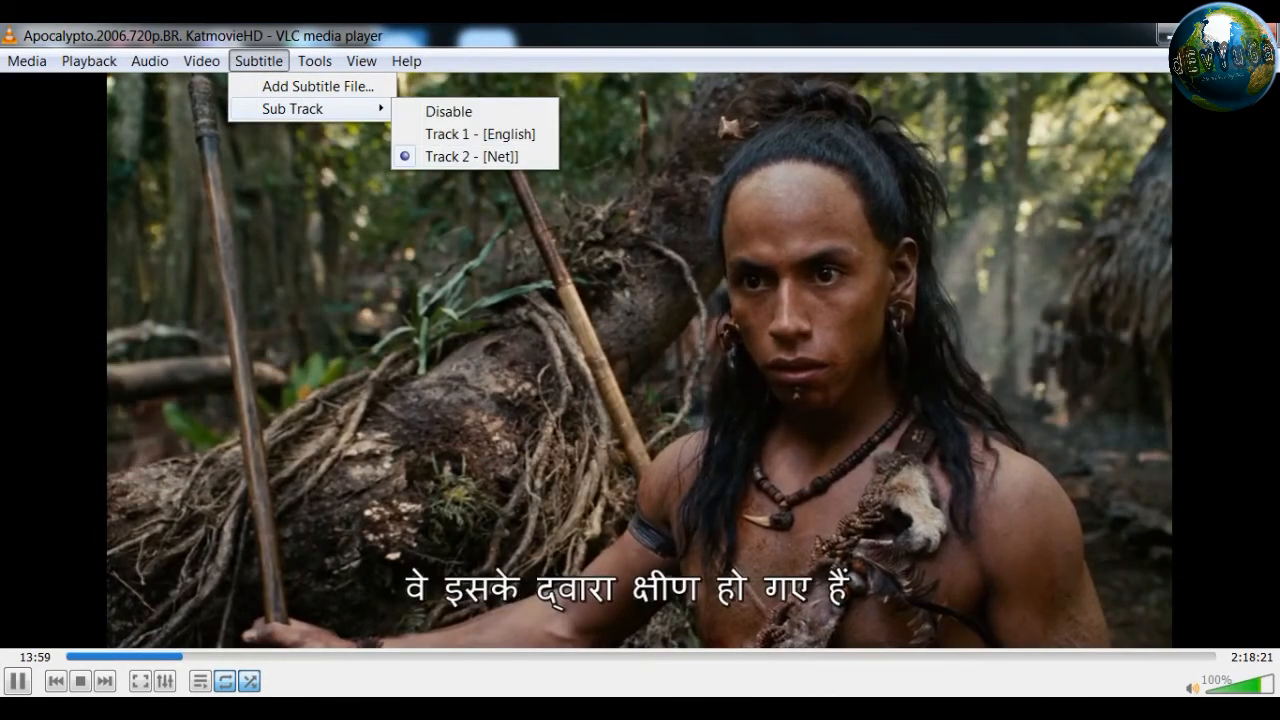
left_click(480, 134)
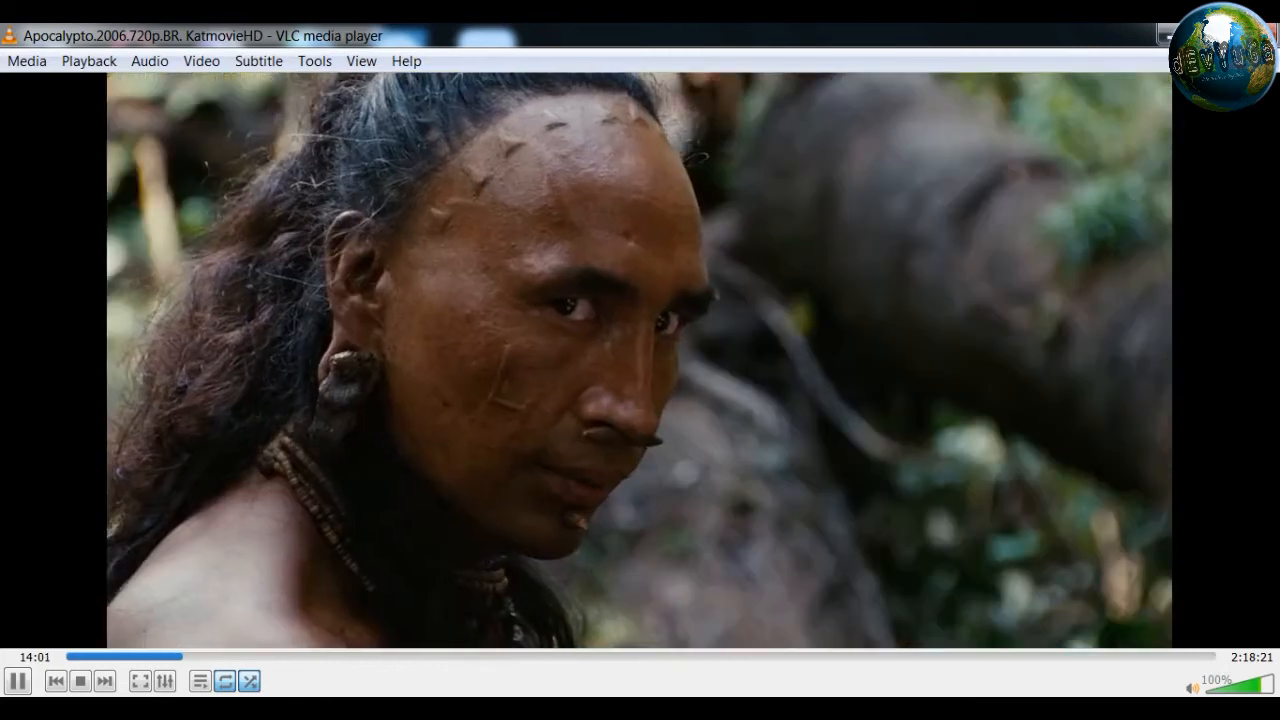
- Cycle through the subtitle tracks during playback, switching to the Hindi subtitles and back to English
key("v")
key("v")
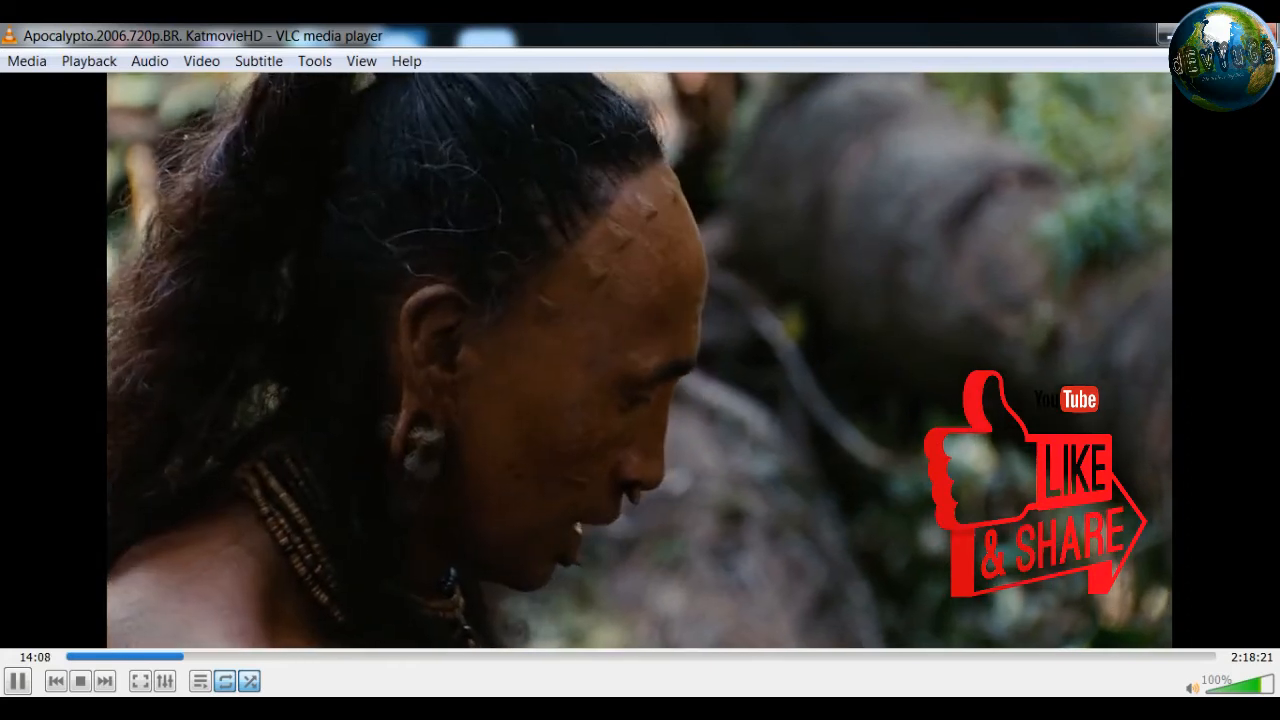
key("v")
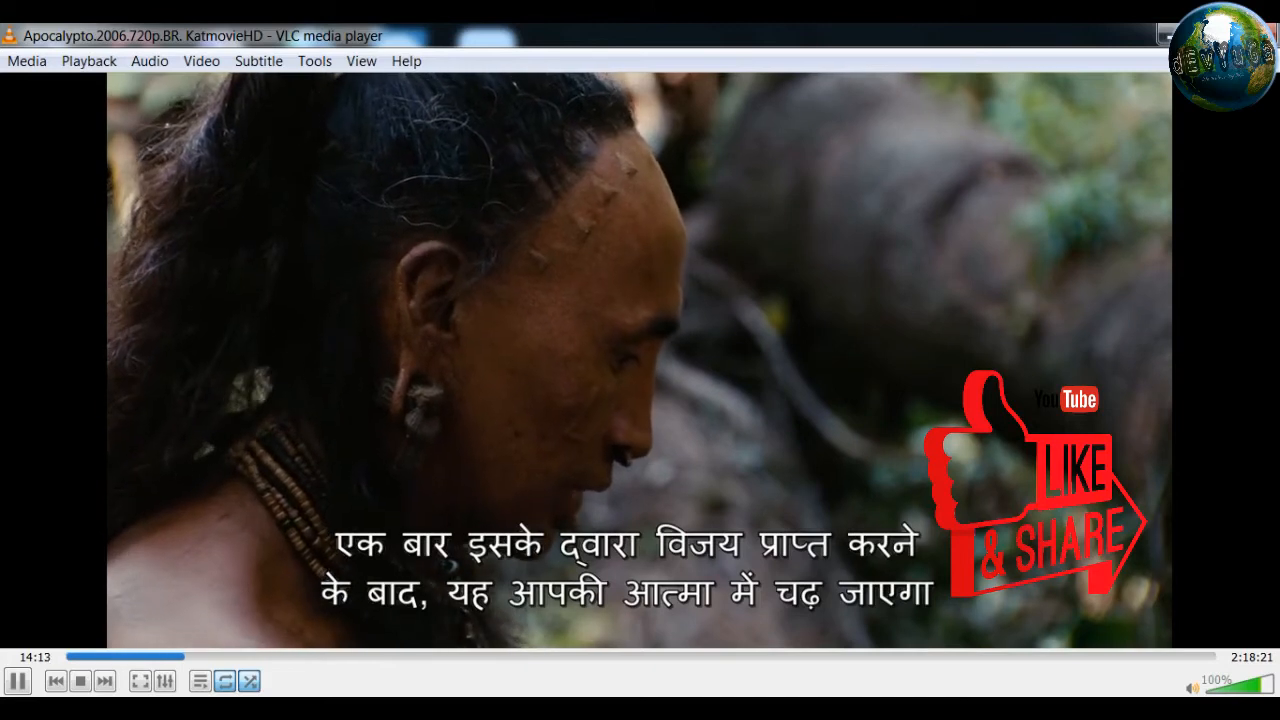
key("v")
key("v")
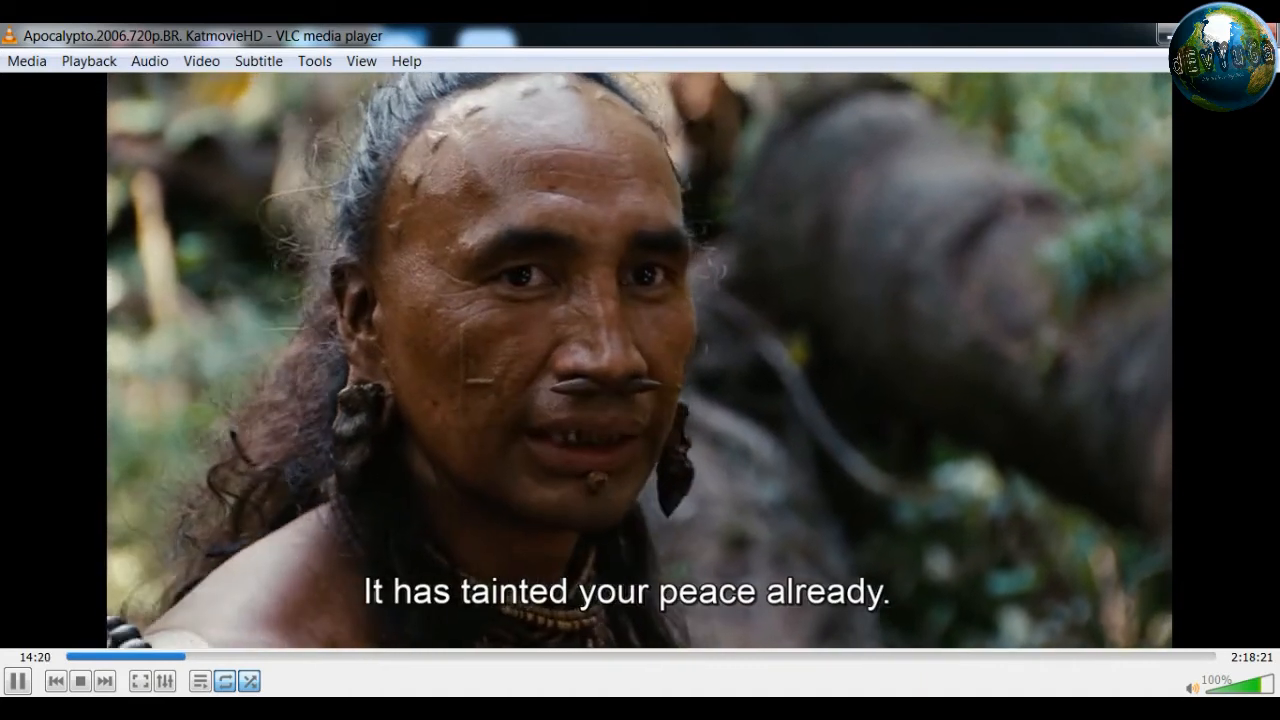
- Switch the movie's subtitles to the Hindi track and pause playback
key("v")
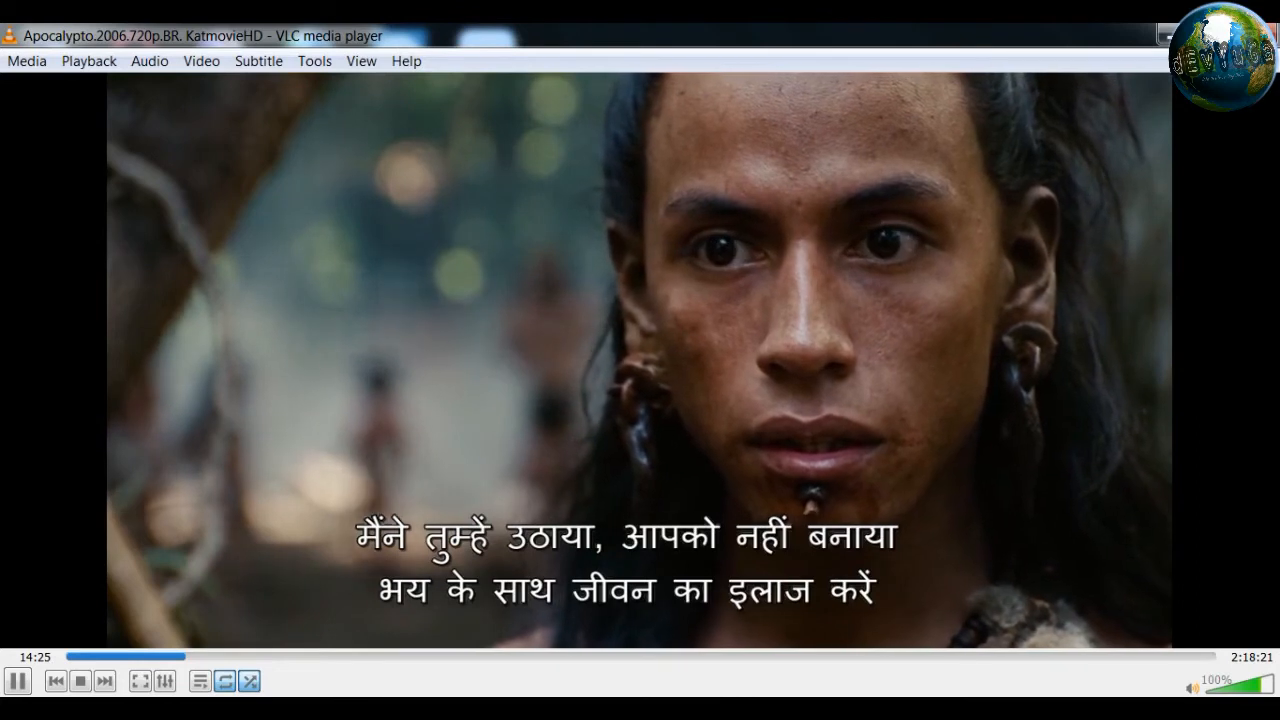
key("space")
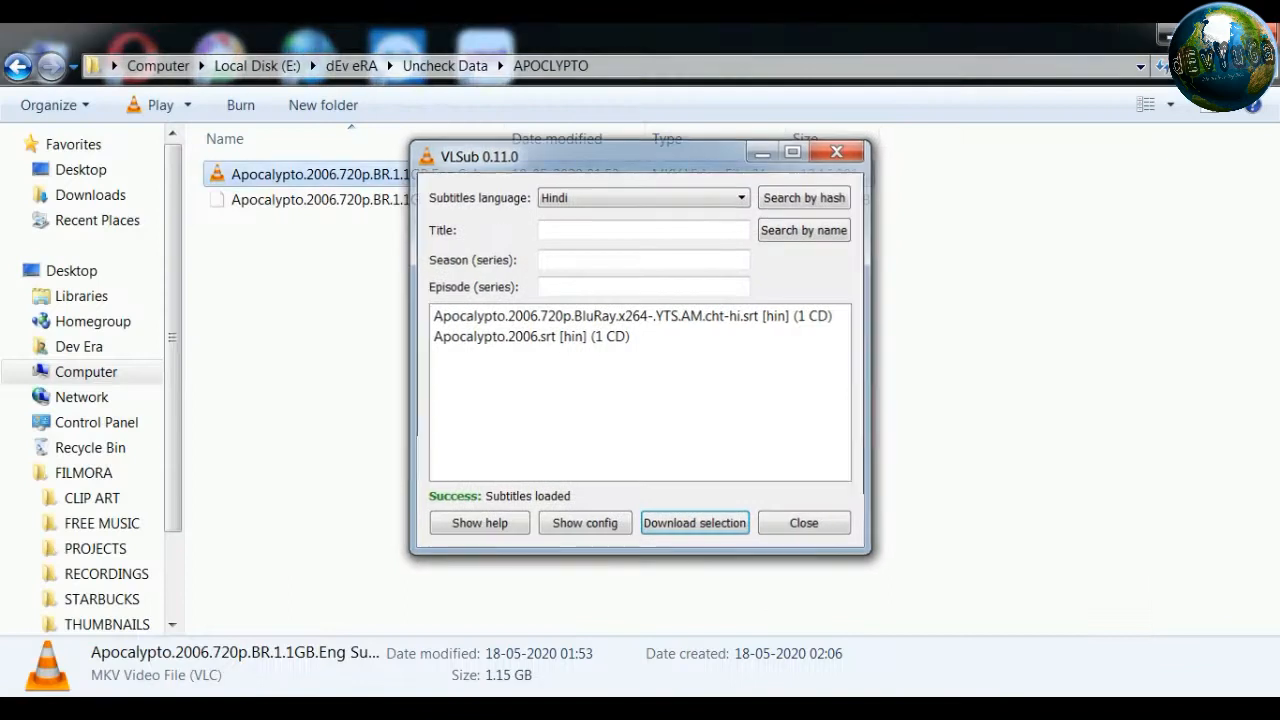
- In the file explorer, examine the downloaded SRT subtitle file stored beside the movie in the APOCLYPTO folder
key("ctrl+a")
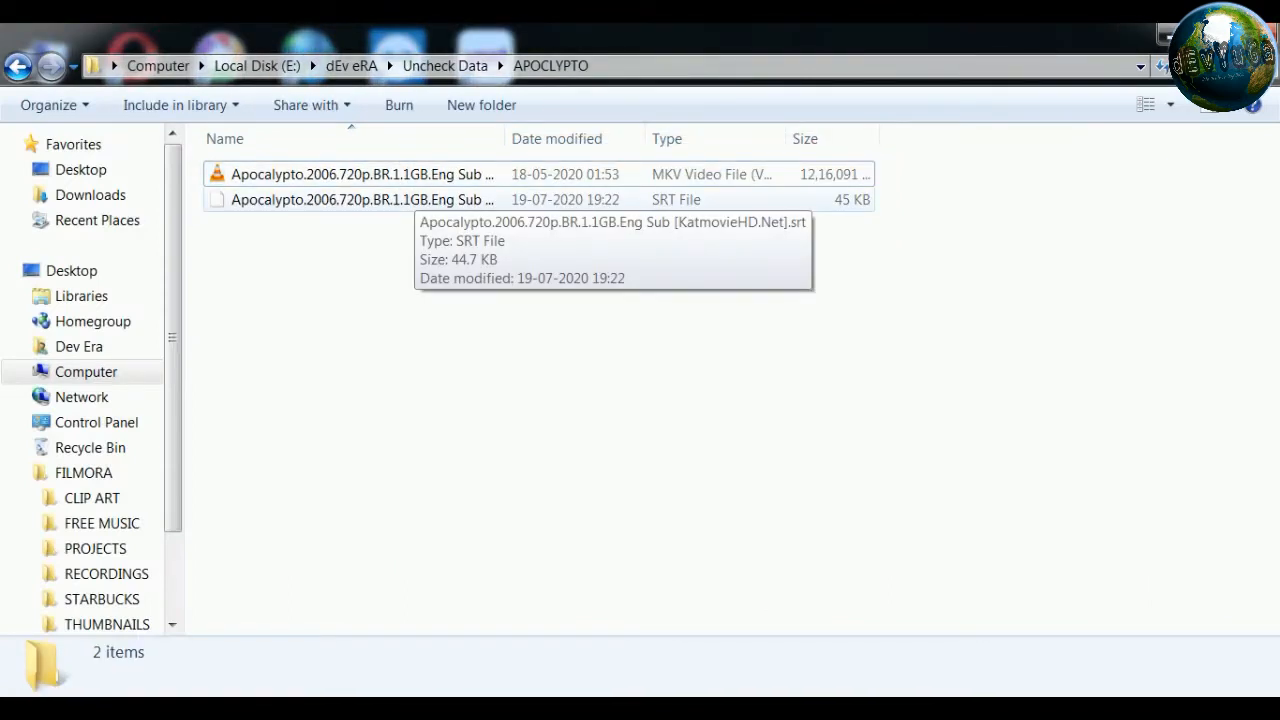
left_click(415, 199)
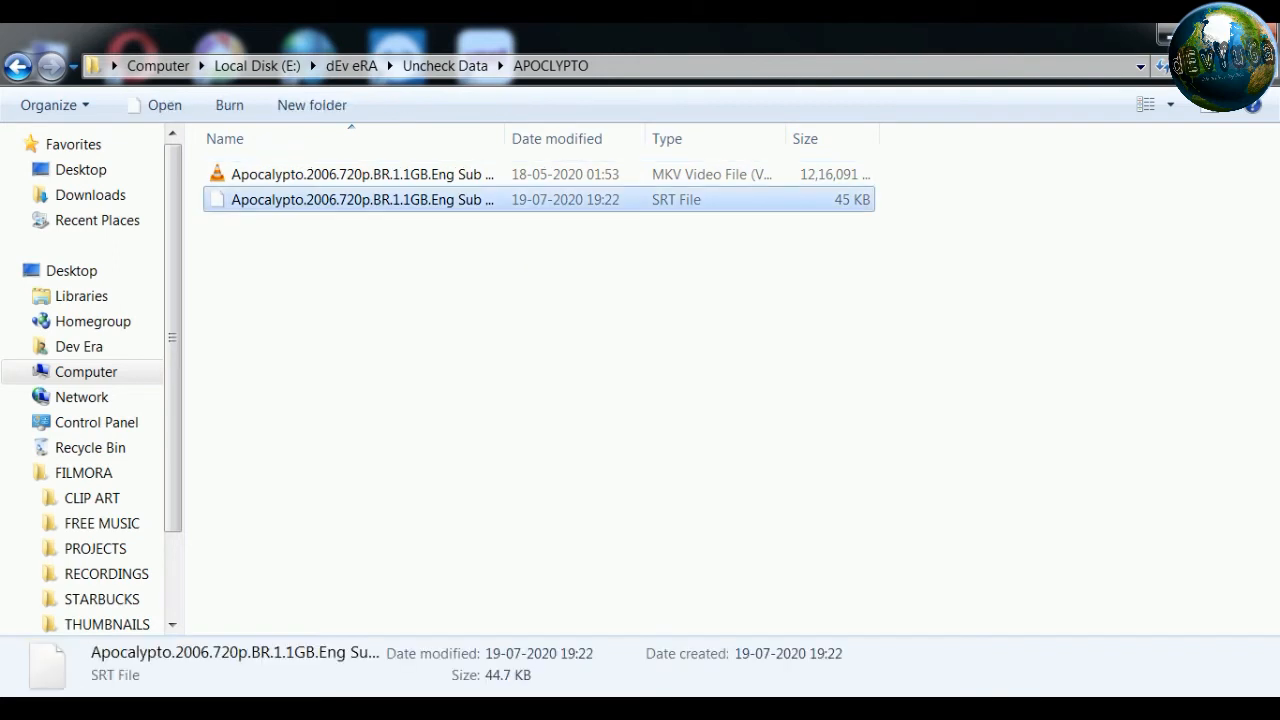
left_click(540, 350)
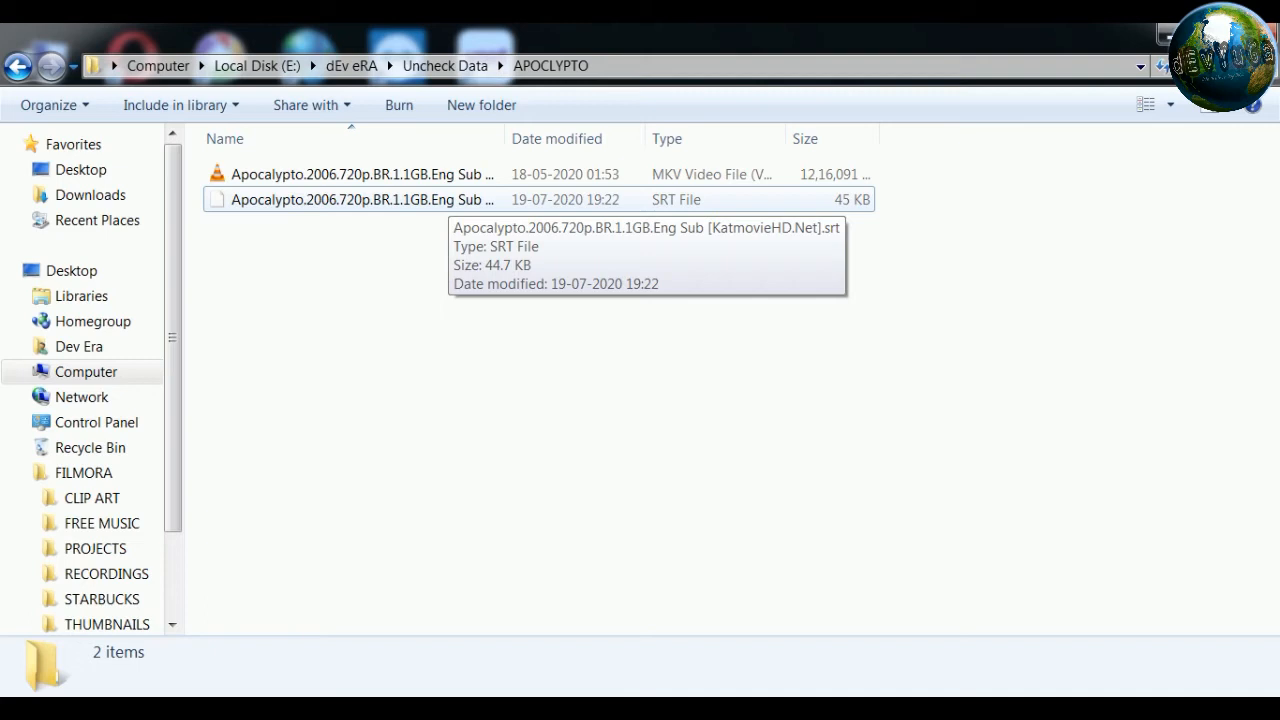
left_click(450, 199)
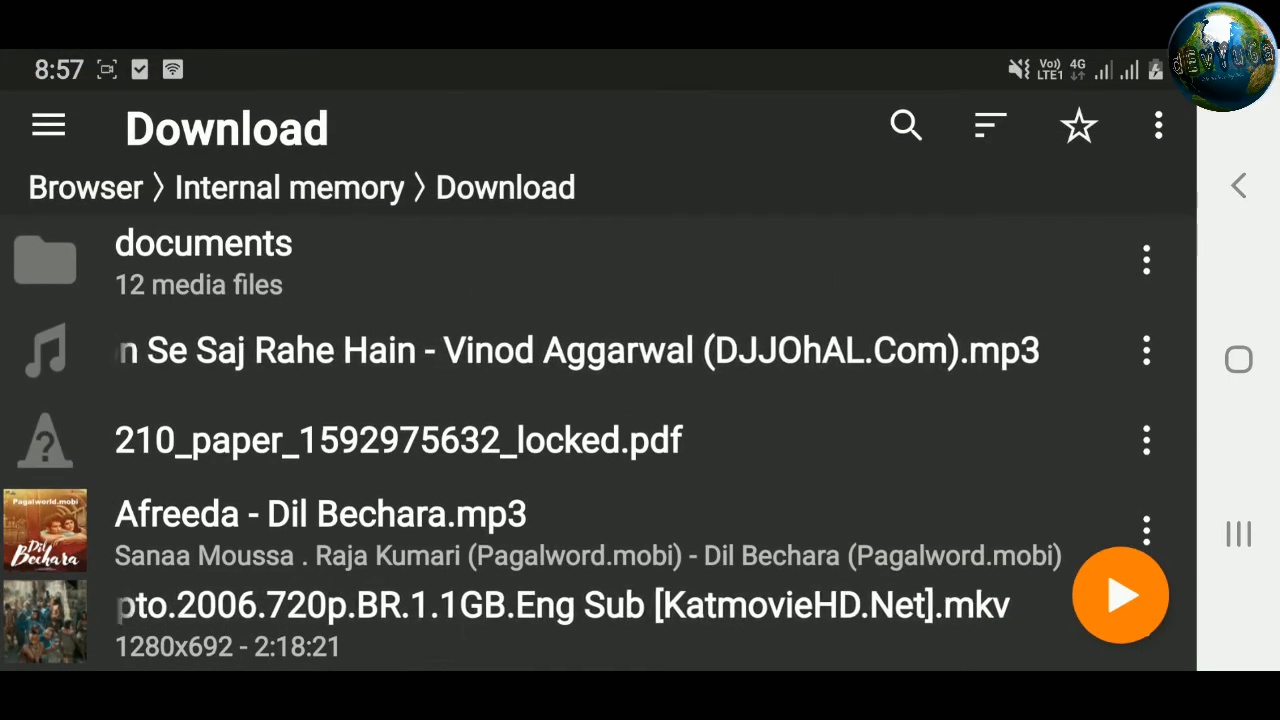
- Switch to VLC on the phone, play the Apocalypto movie from the Download folder and pause it at 13:56
scroll(600, 420, "down", 1)
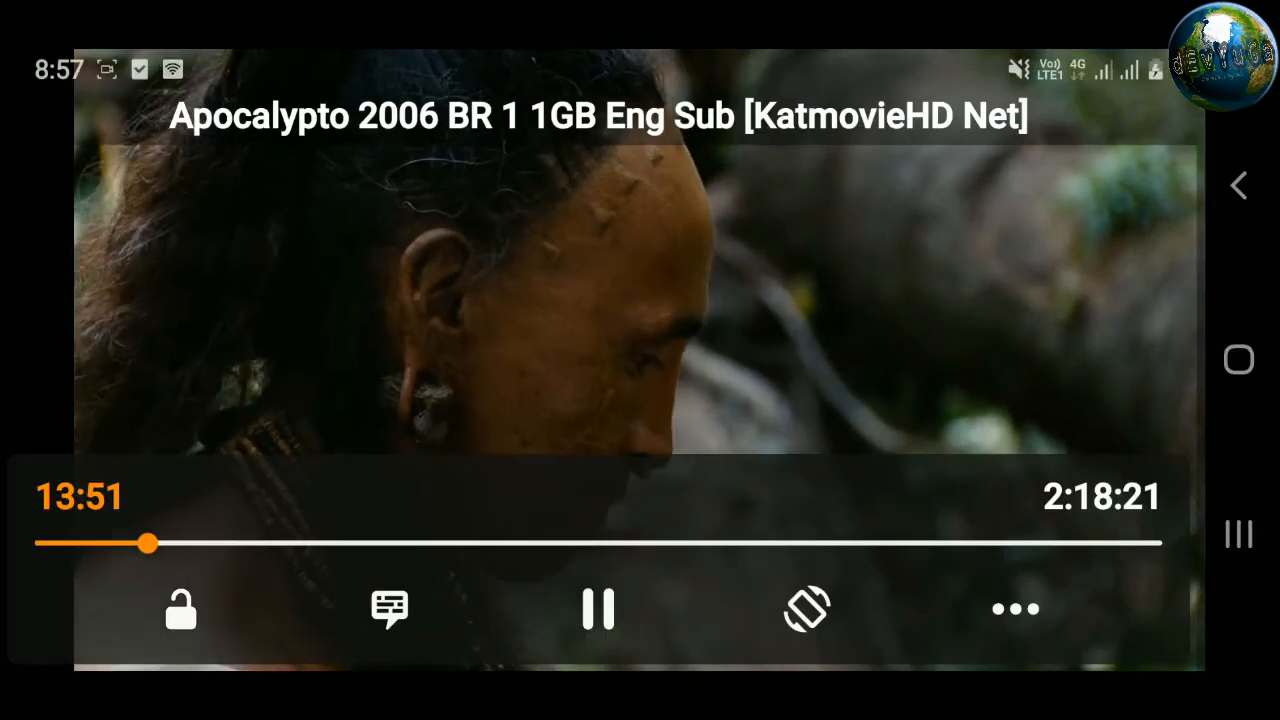
left_click(597, 609)
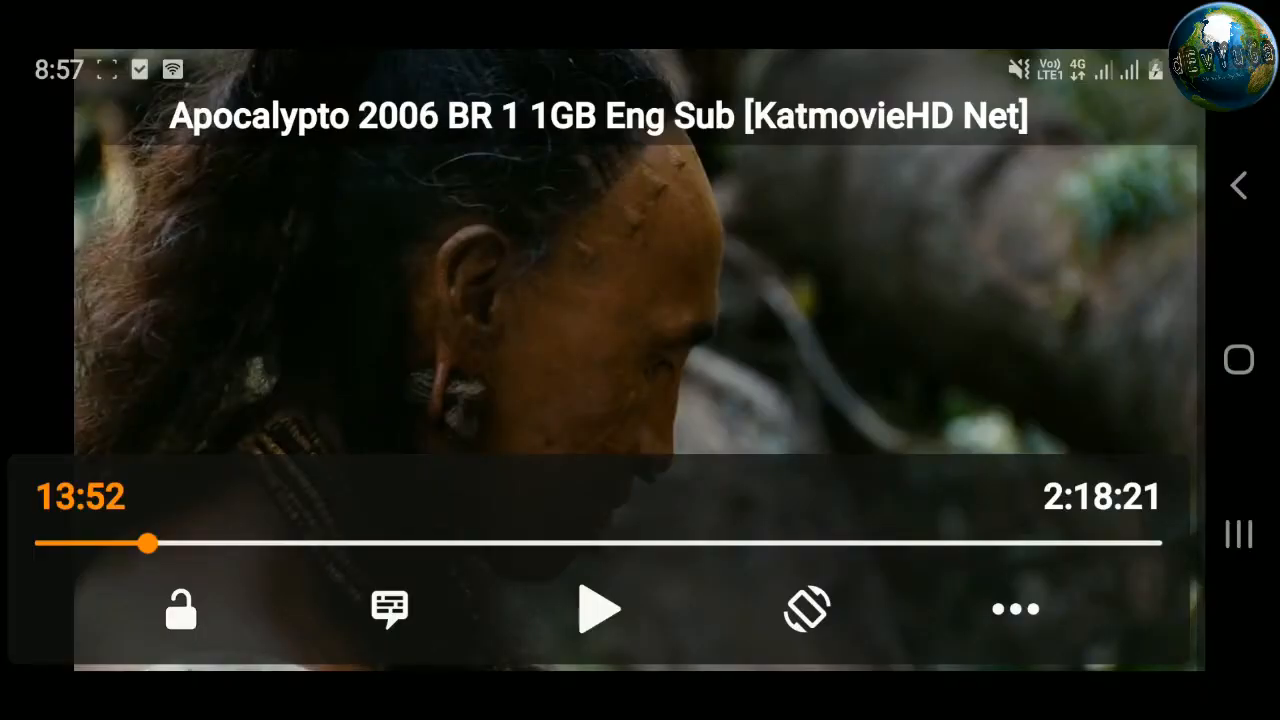
left_click(640, 360)
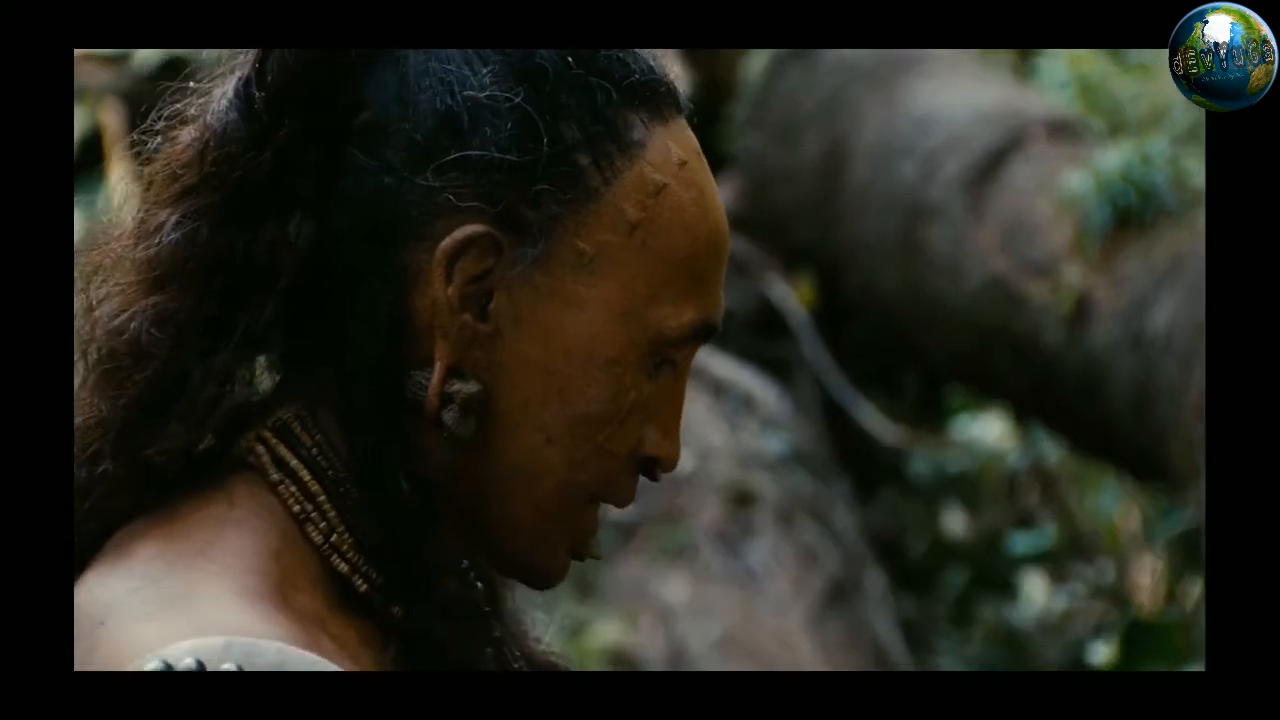
left_click(640, 360)
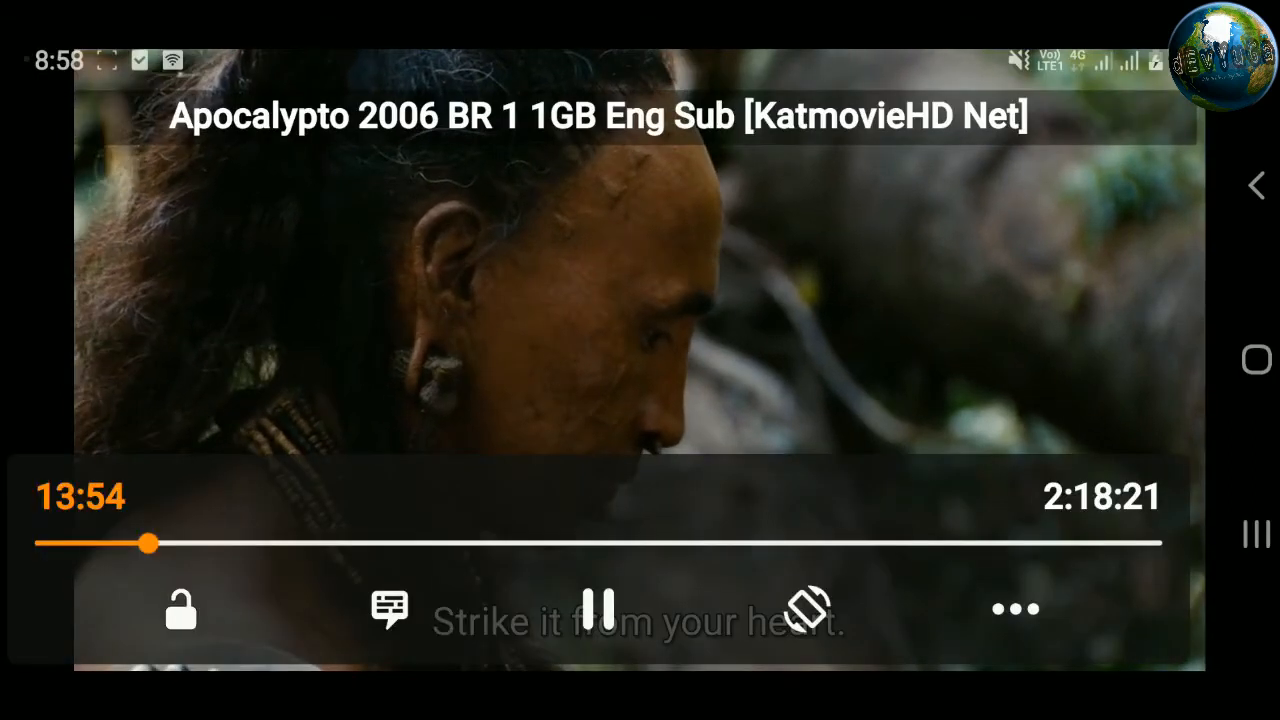
left_click(640, 360)
left_click(640, 360)
left_click(598, 609)
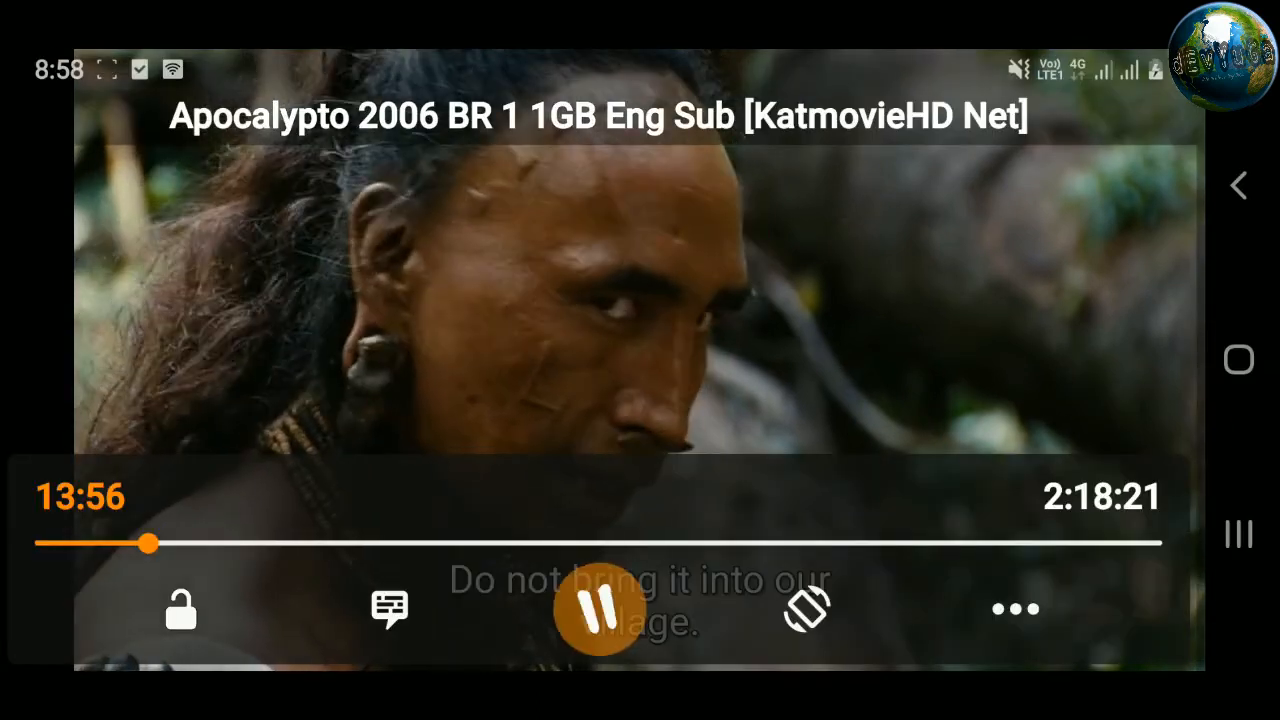
- Choose Track 2 - [Net]] as the subtitle track of the paused movie
left_click(390, 607)
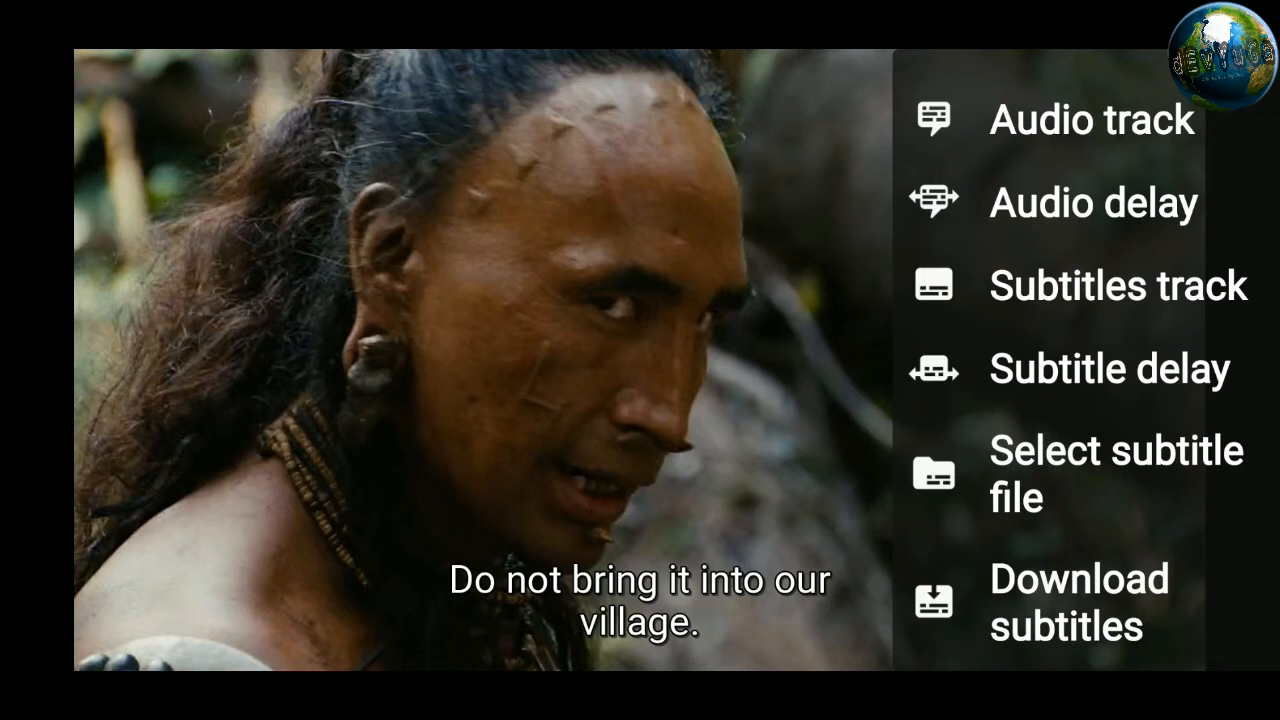
left_click(1080, 286)
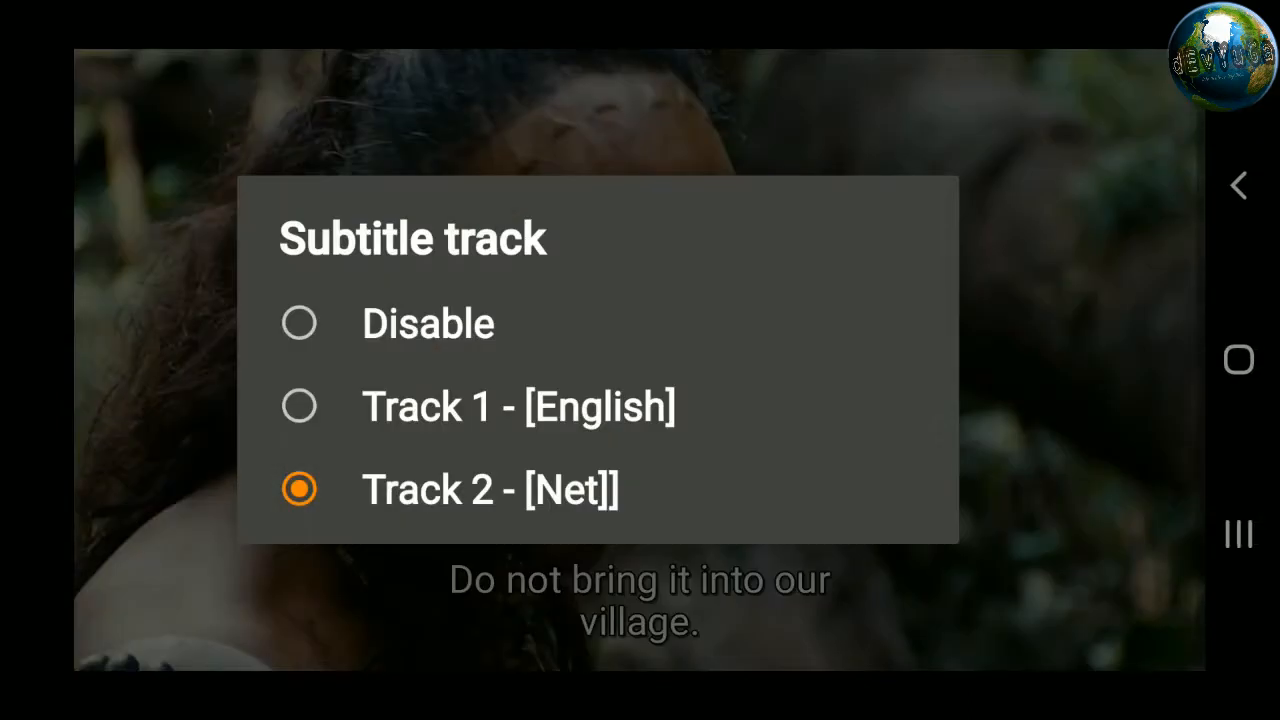
left_click(490, 489)
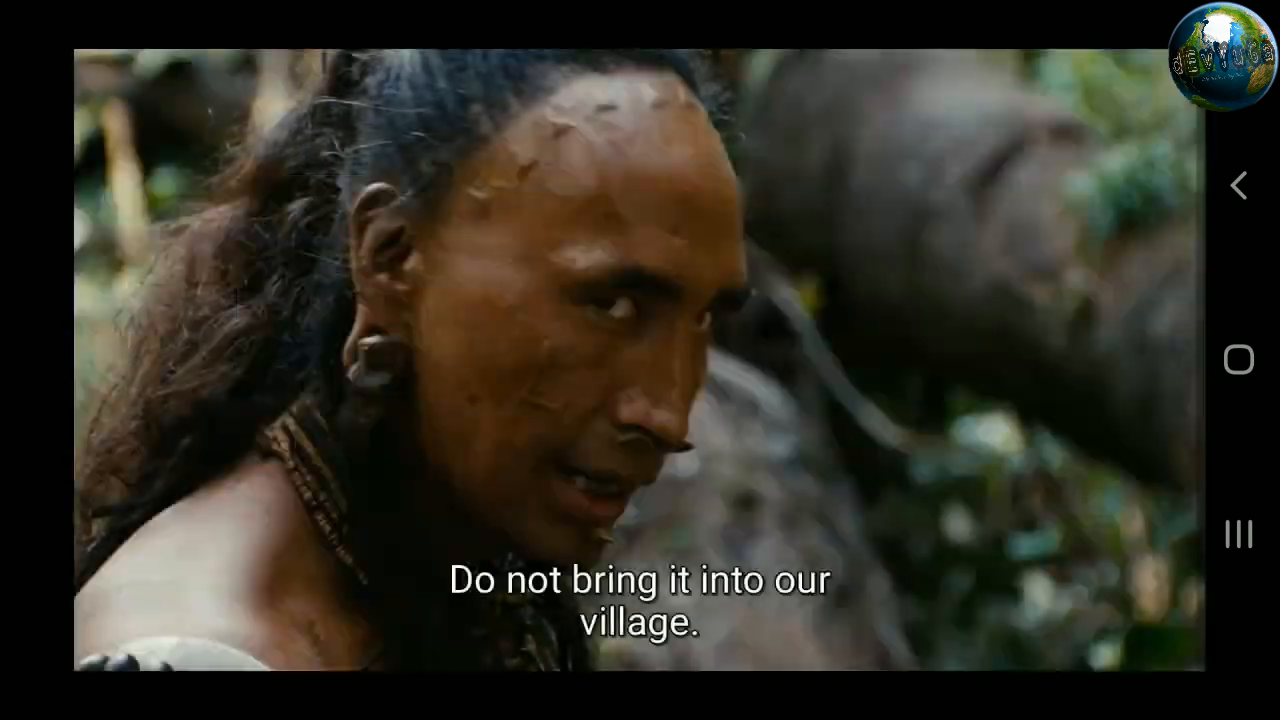
- Look up the Hindi,Urdu subtitles offered for the movie, check the download history and close the dialog
left_click(640, 360)
left_click(389, 606)
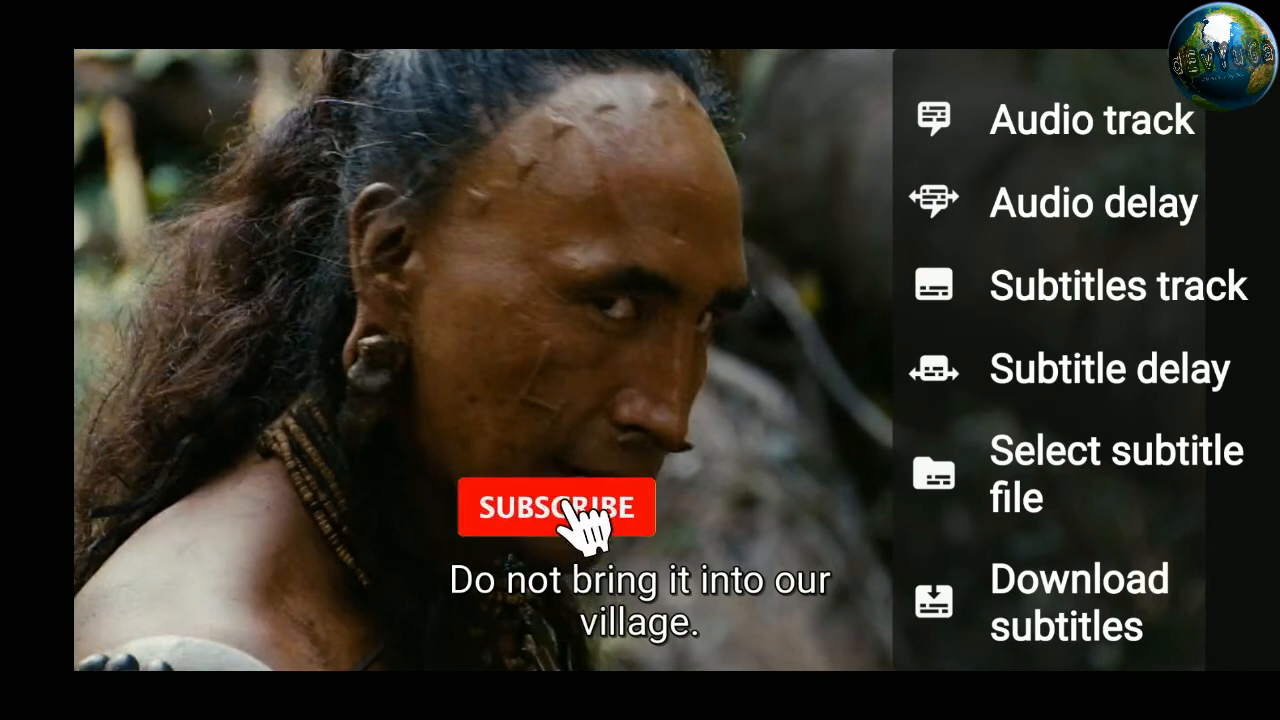
left_click(1079, 602)
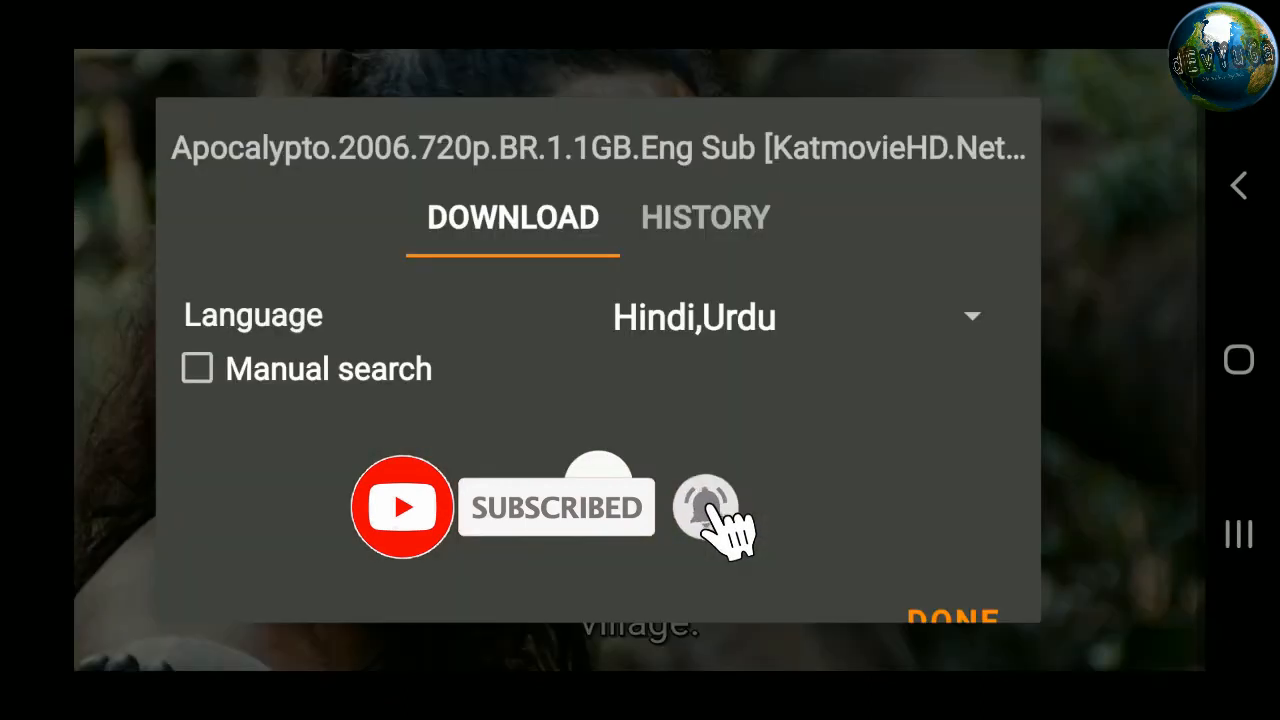
scroll(598, 400, "down", 2)
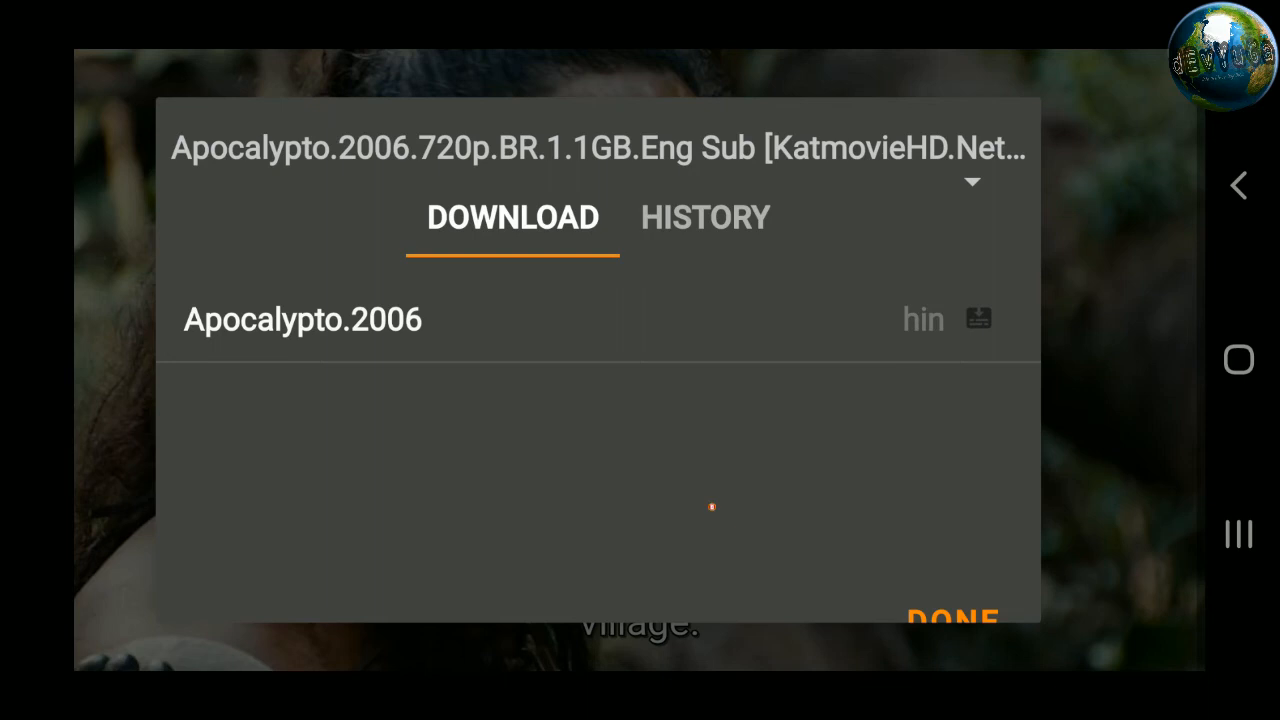
left_click(705, 218)
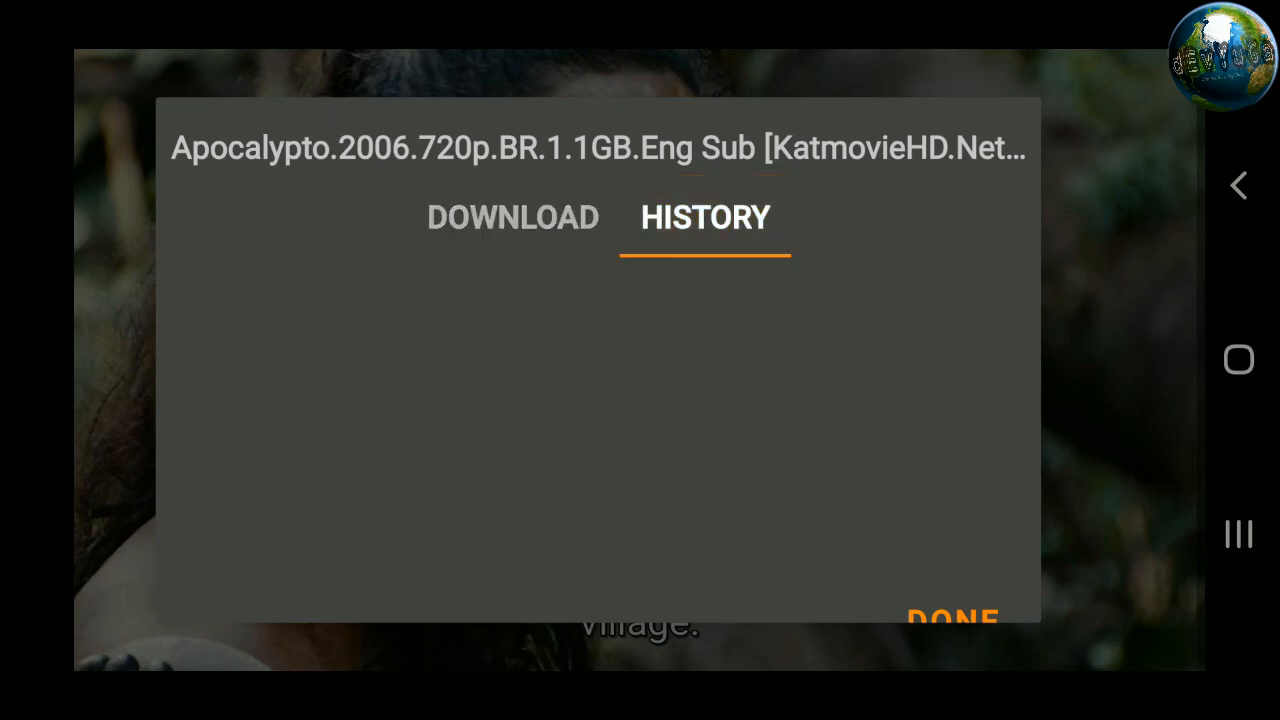
left_click(513, 218)
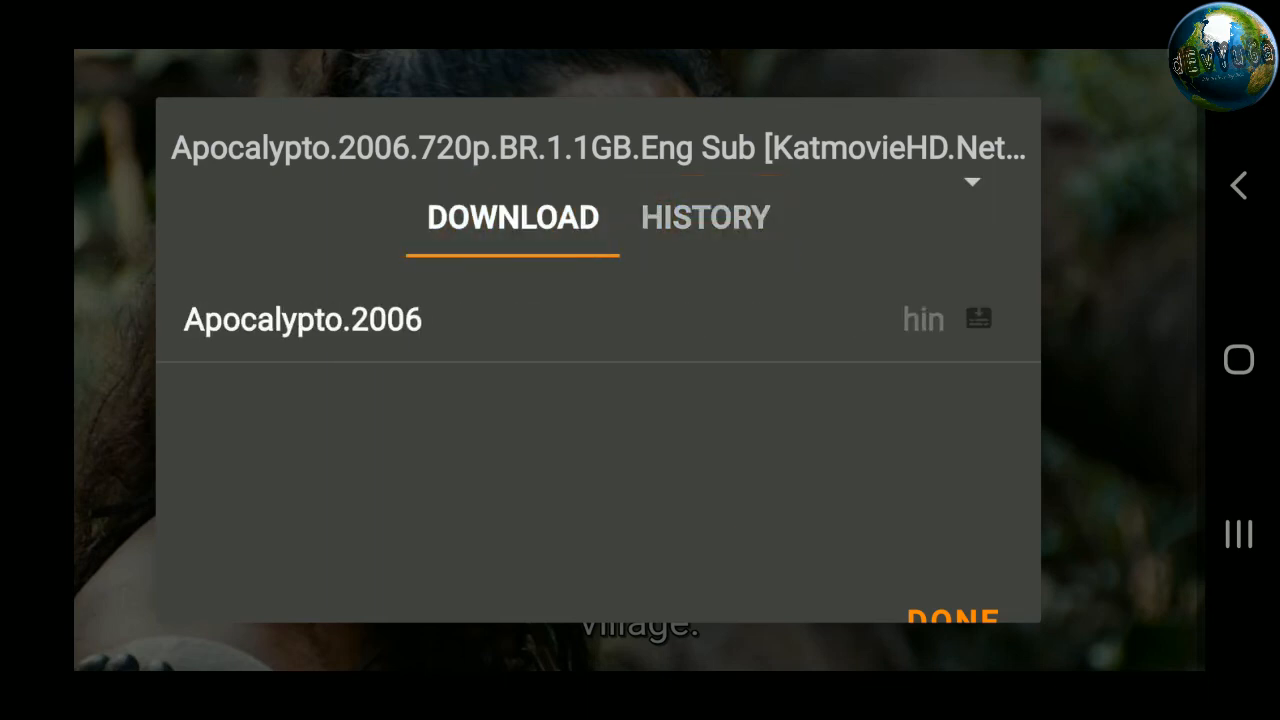
left_click(952, 618)
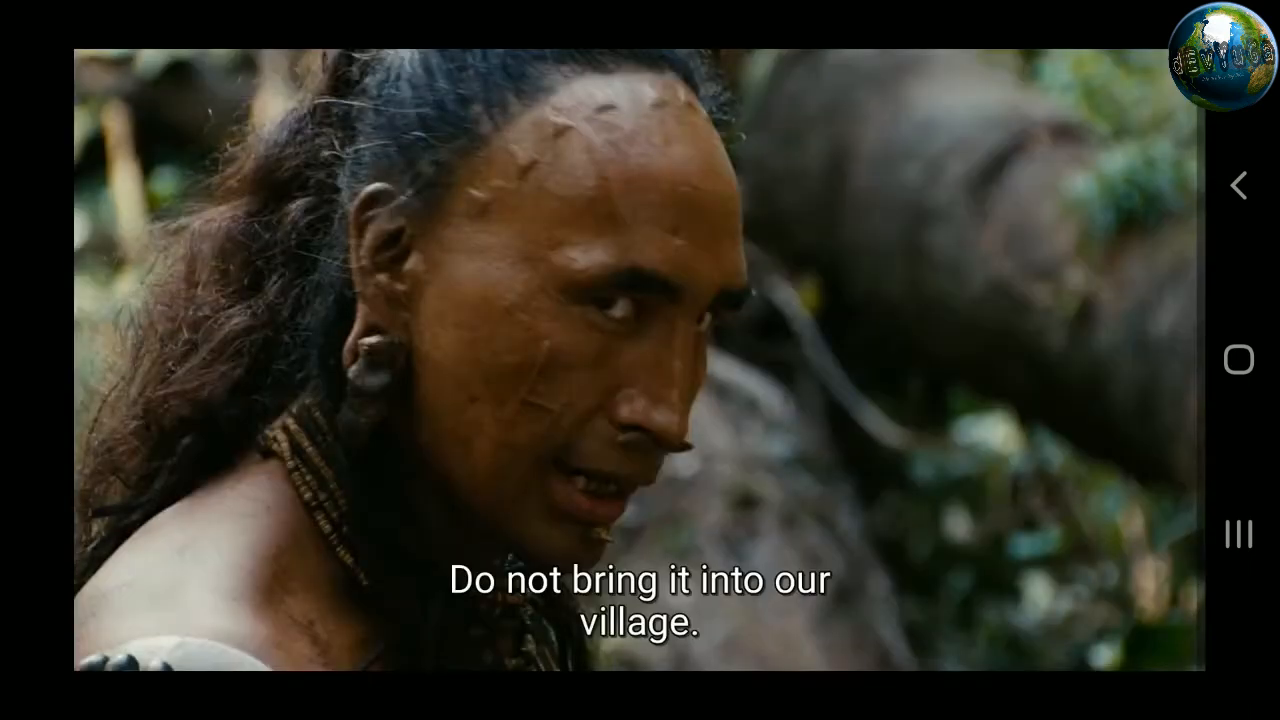
- Reopen the subtitle download dialog and enable manual search
left_click(640, 360)
left_click(389, 609)
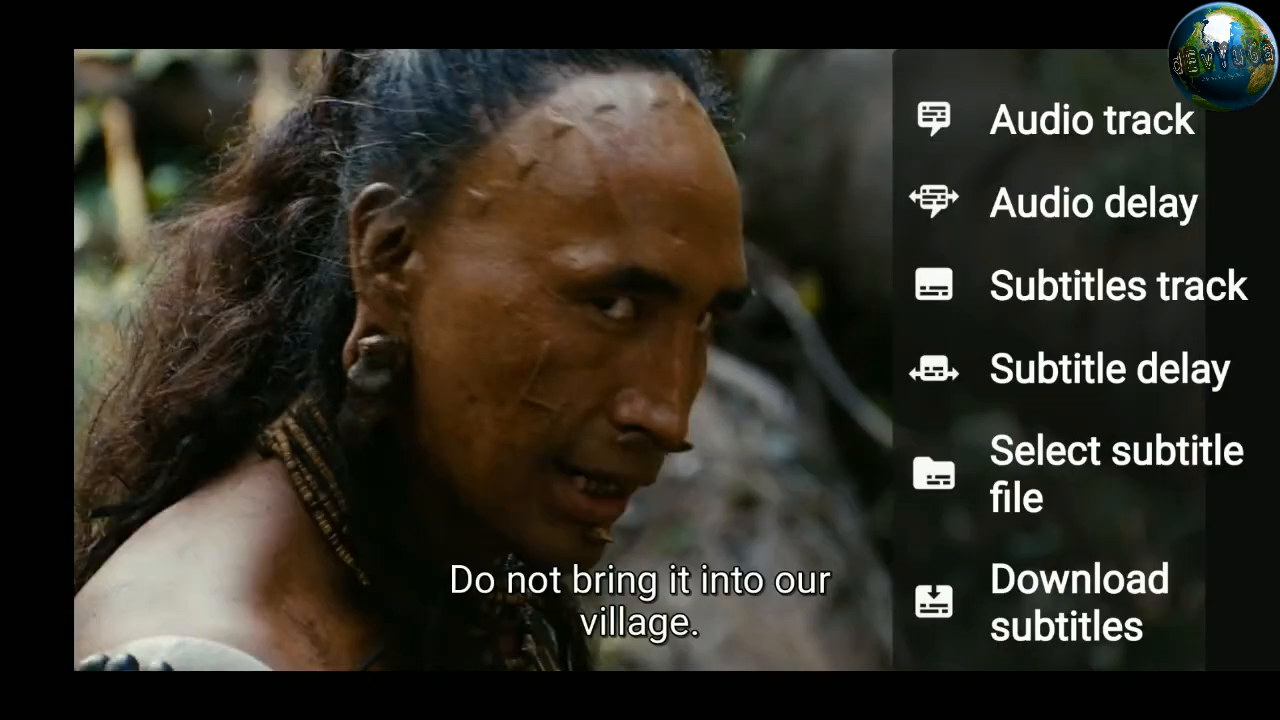
left_click(1066, 602)
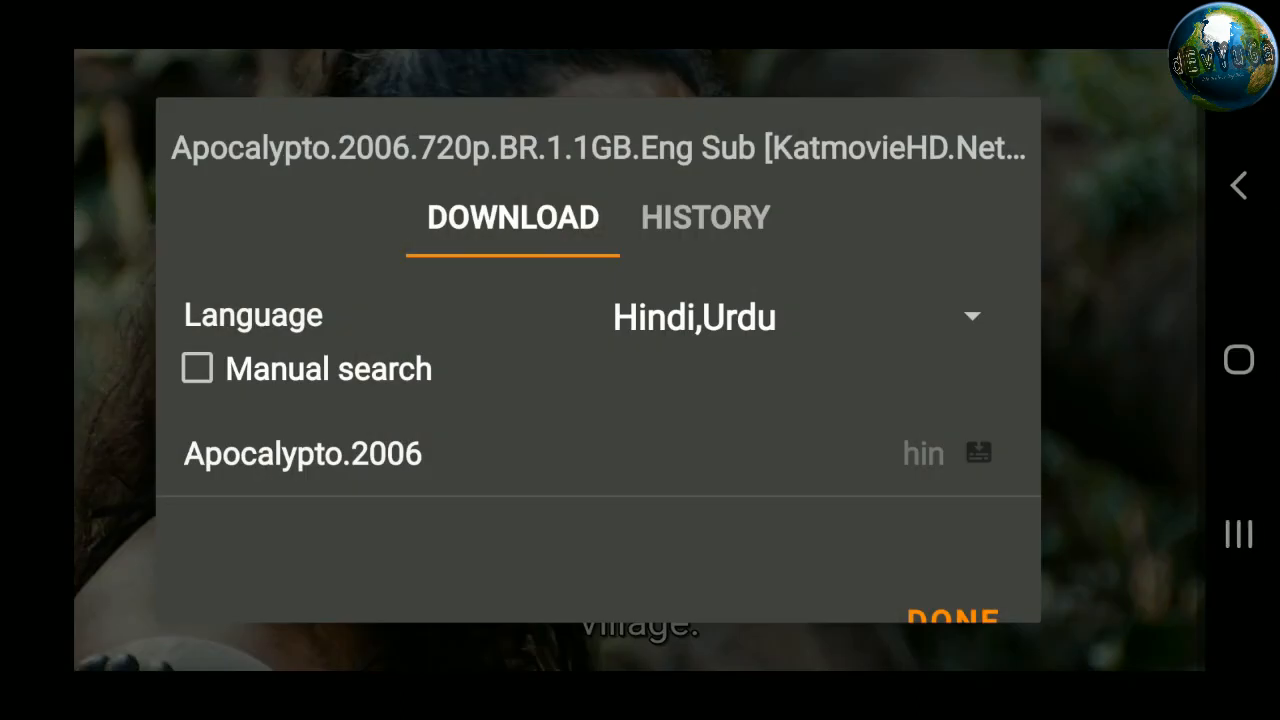
left_click(197, 368)
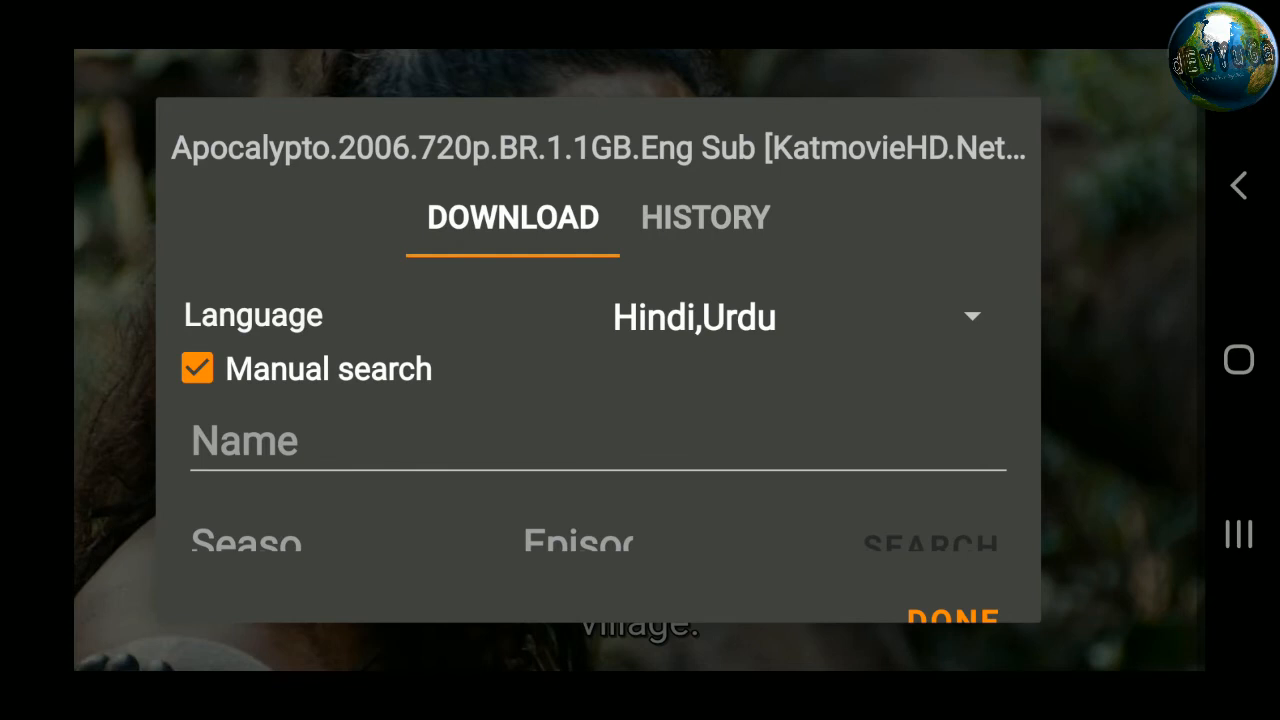
scroll(594, 400, "down", 3)
scroll(594, 400, "up", 3)
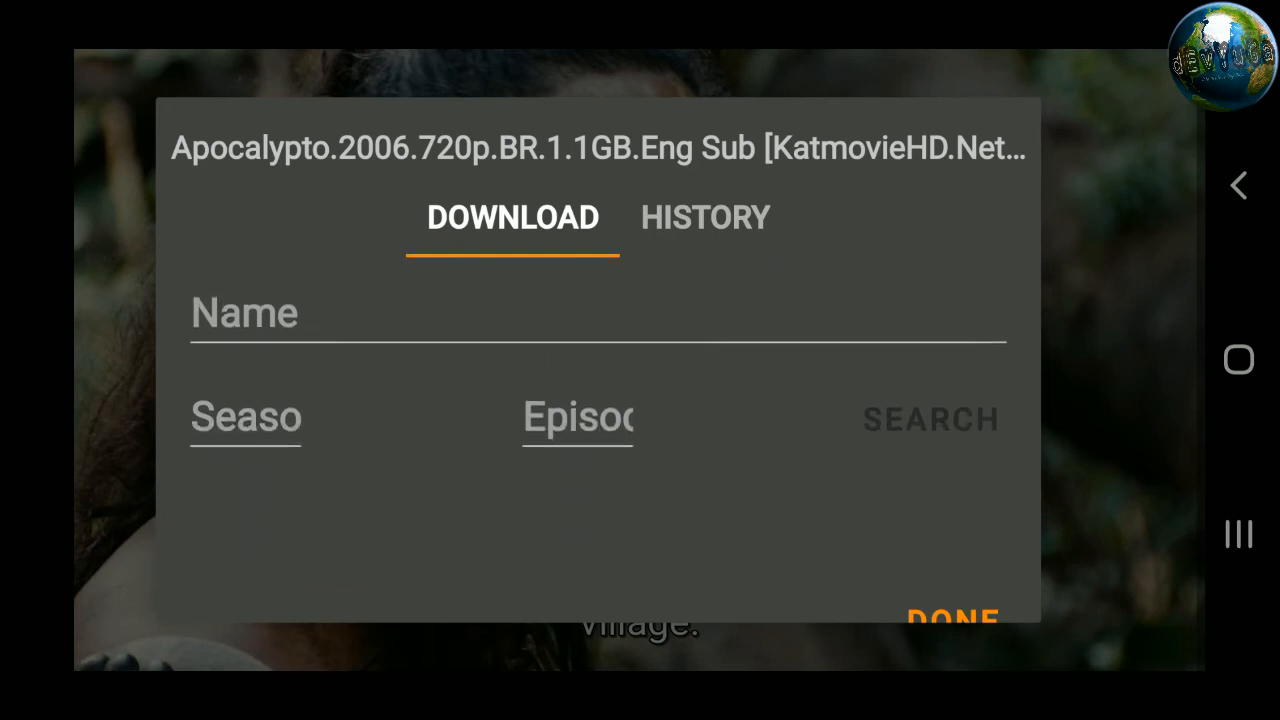
- Enter Apocalypto as the name for the manual subtitle search and leave the season blank
left_click(400, 420)
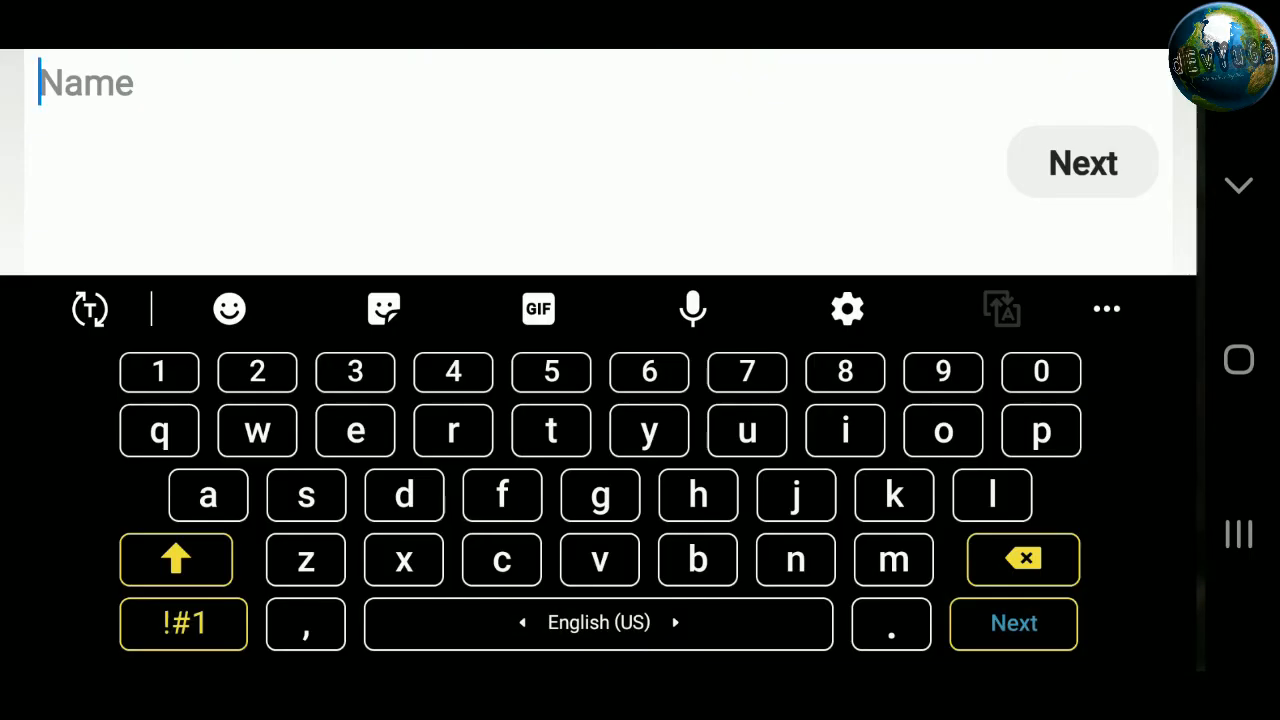
type("Apo")
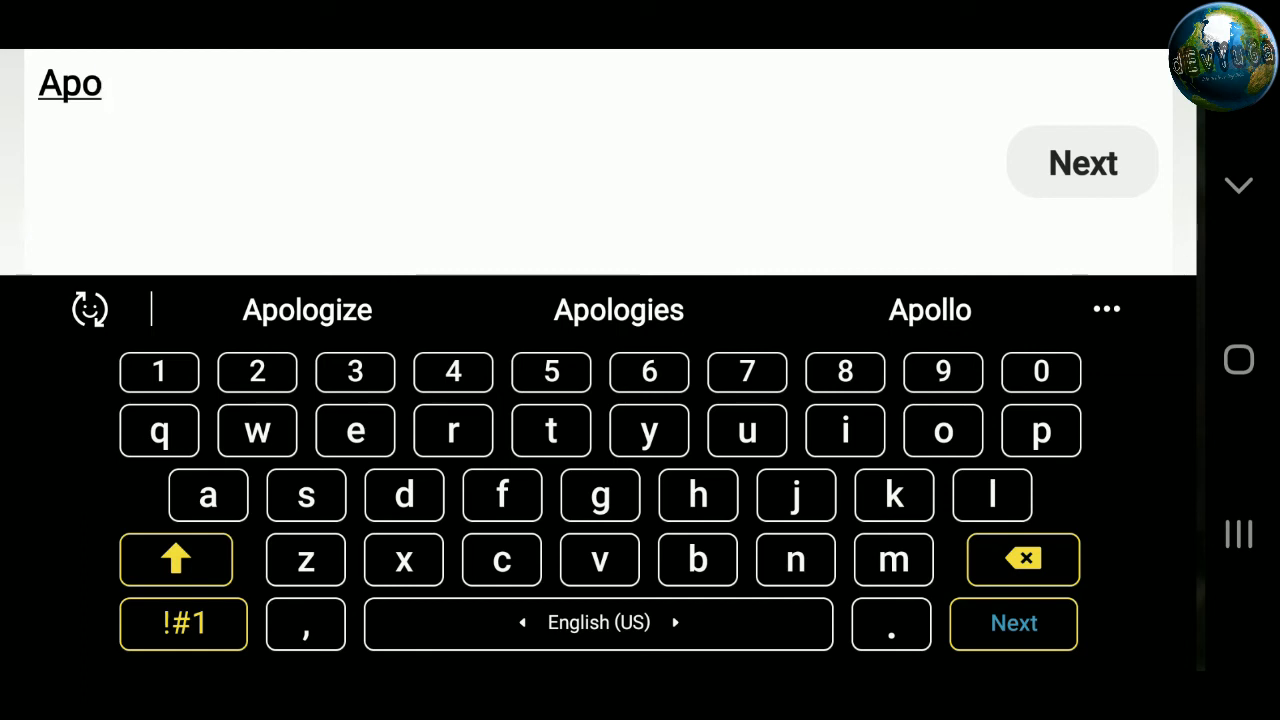
type("cly")
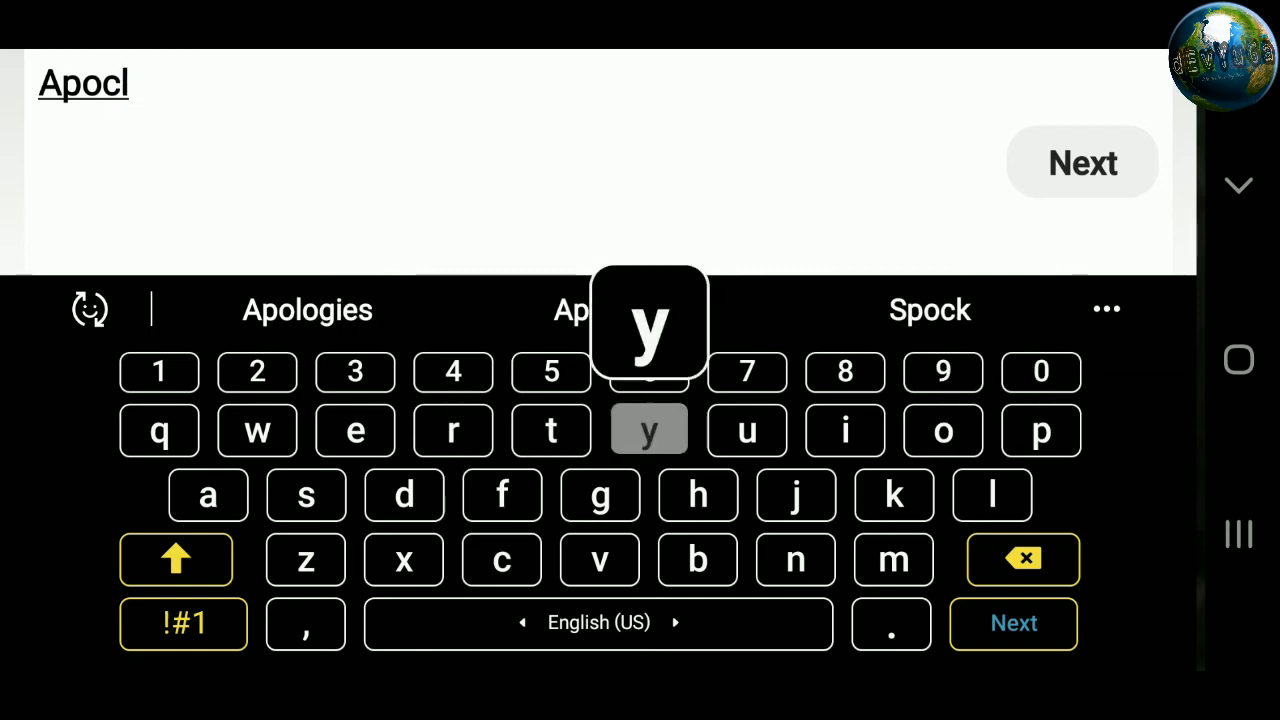
type("pt")
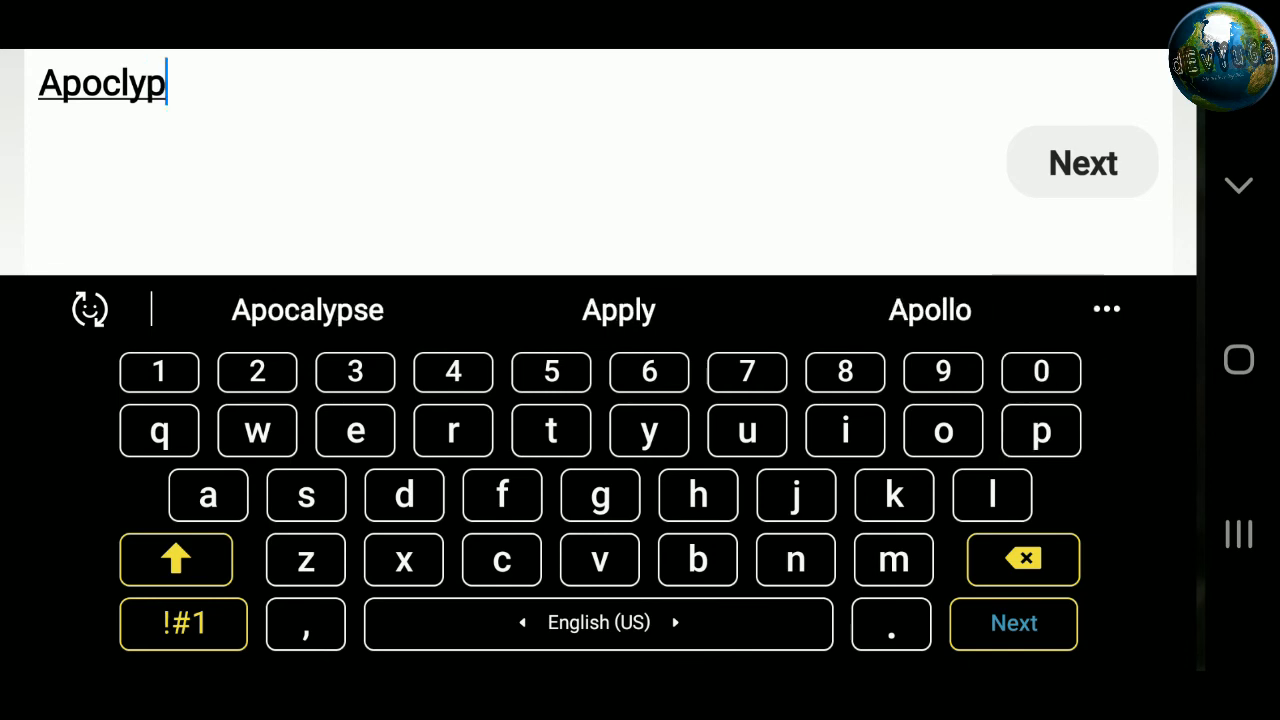
left_click(618, 310)
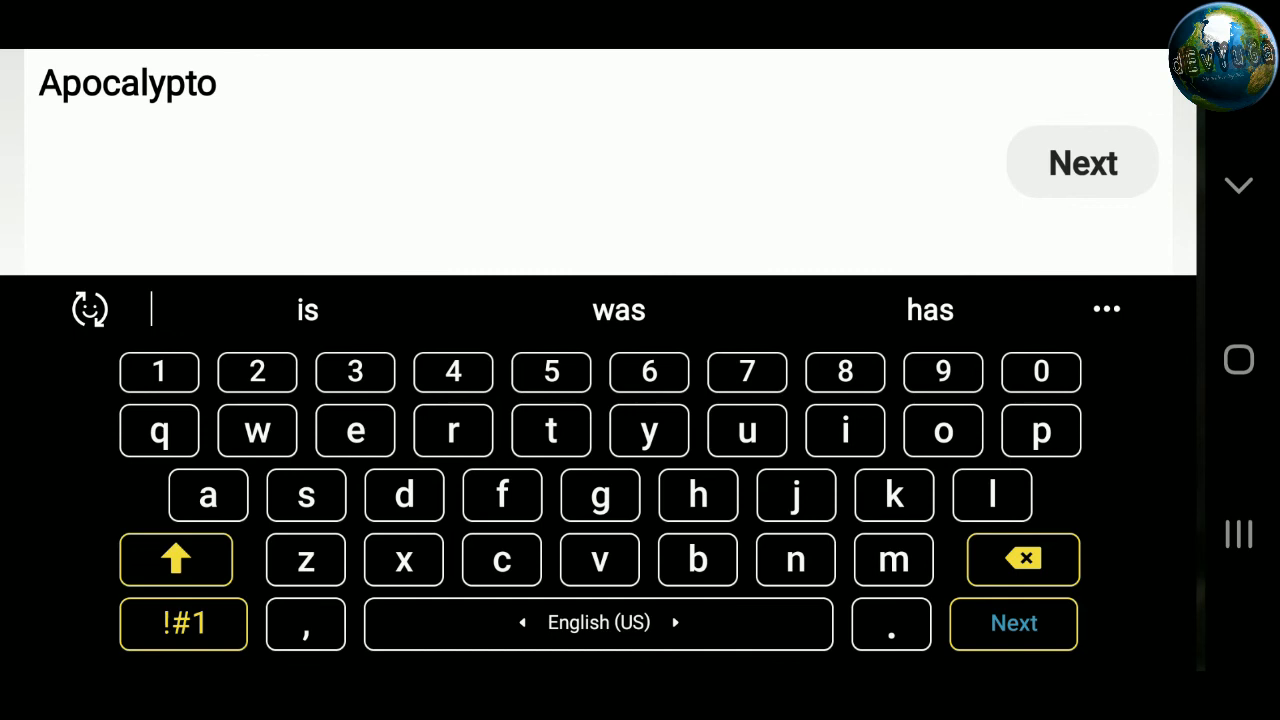
key("BackSpace")
left_click(1083, 163)
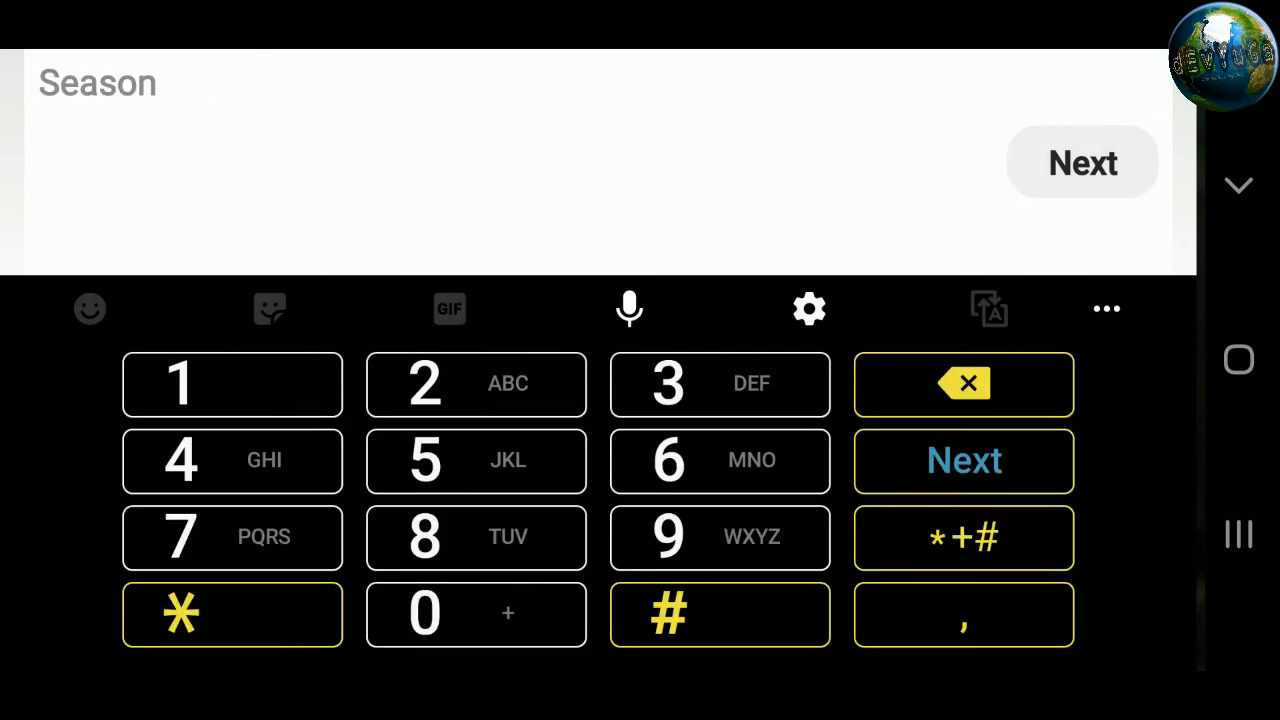
left_click(1239, 185)
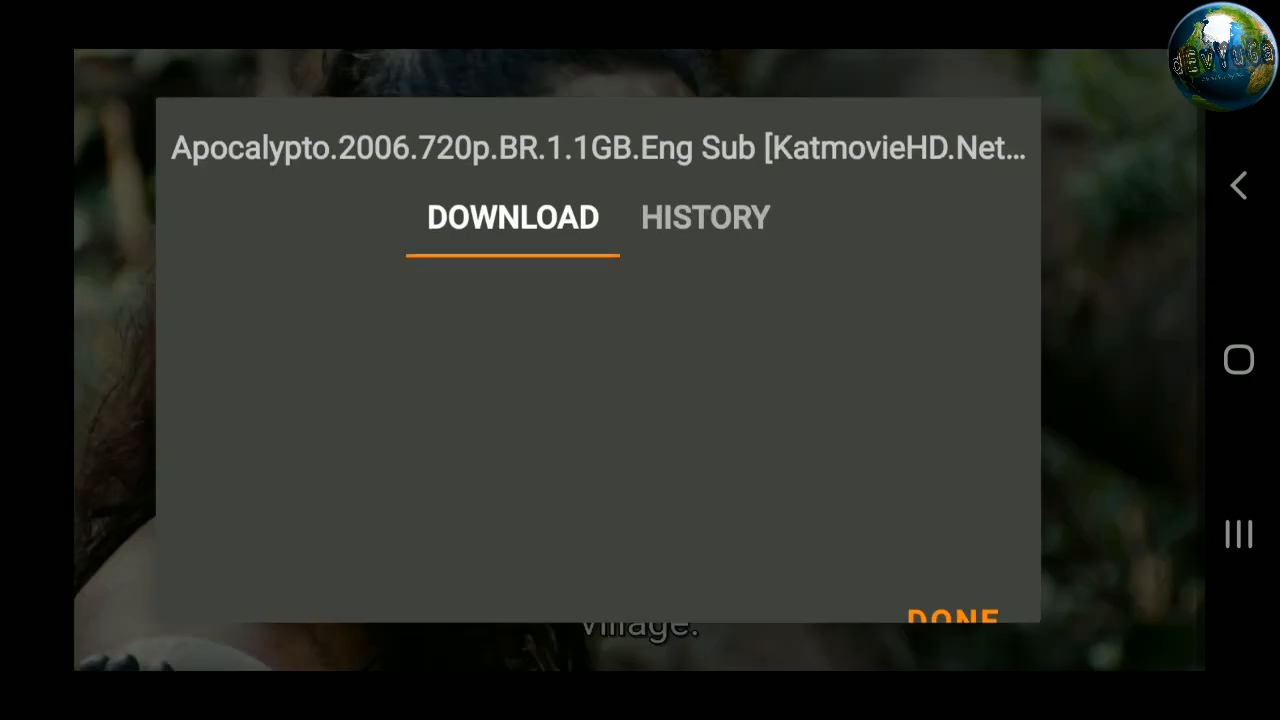
- Check the subtitle download history and close the dialog
left_click(710, 218)
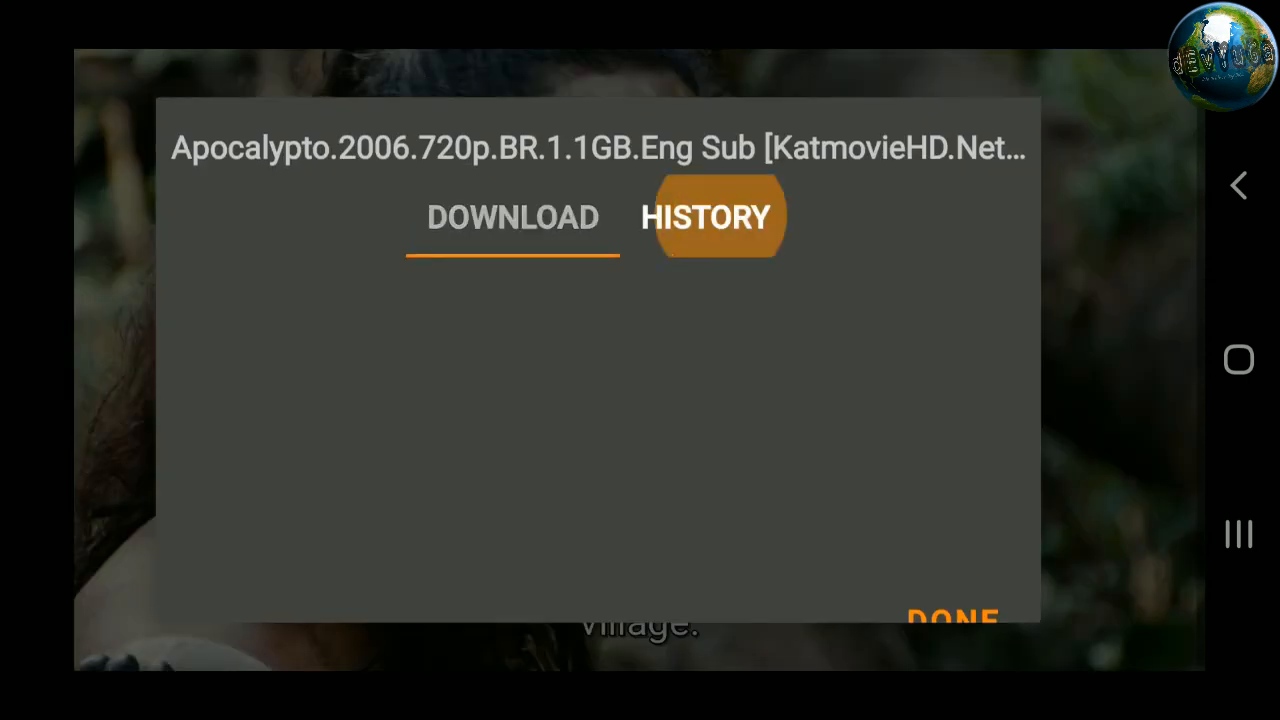
left_click(518, 218)
left_click(952, 618)
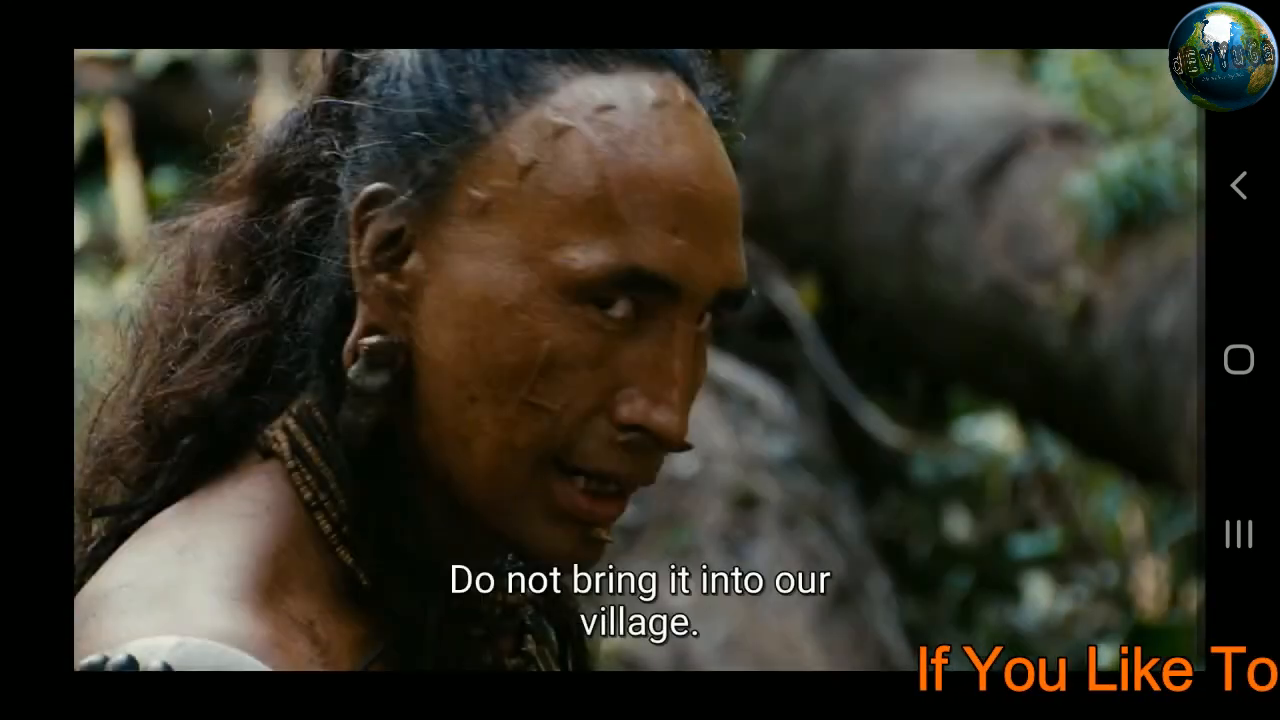
- Reopen the subtitle download dialog and bring up the manual search form for Apocalypto
left_click(389, 608)
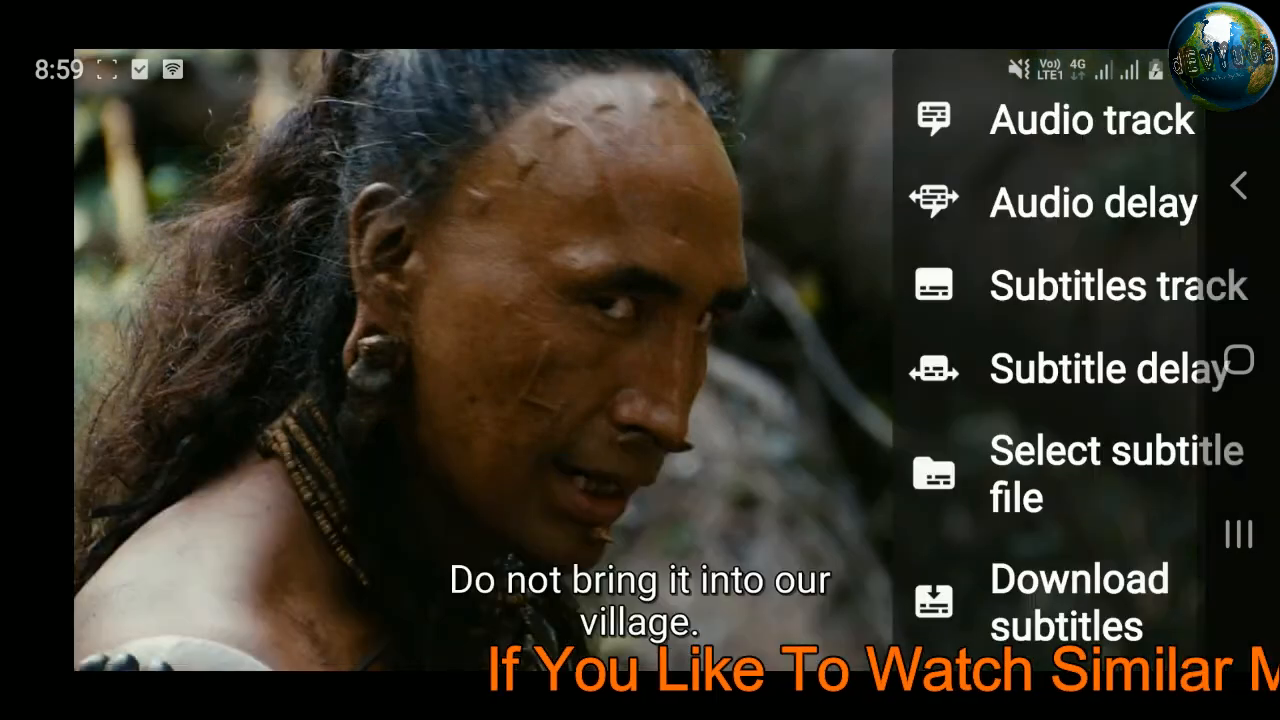
left_click(1071, 600)
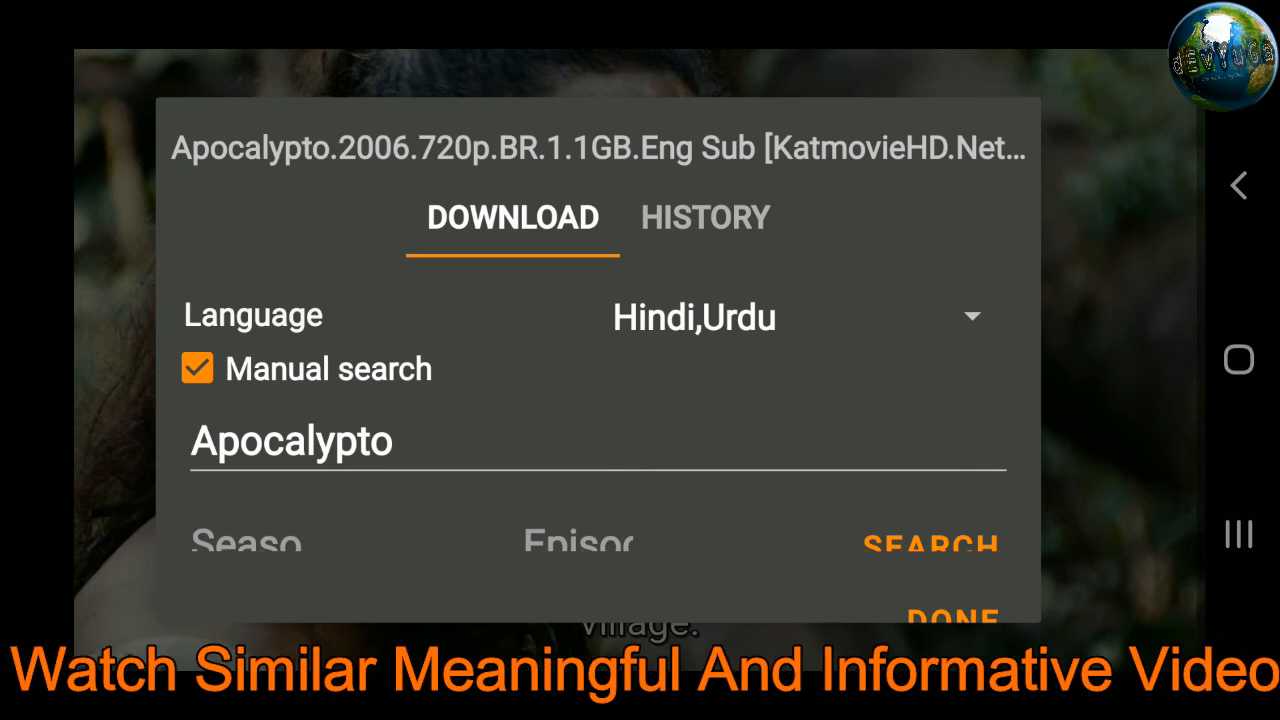
scroll(598, 450, "down", 2)
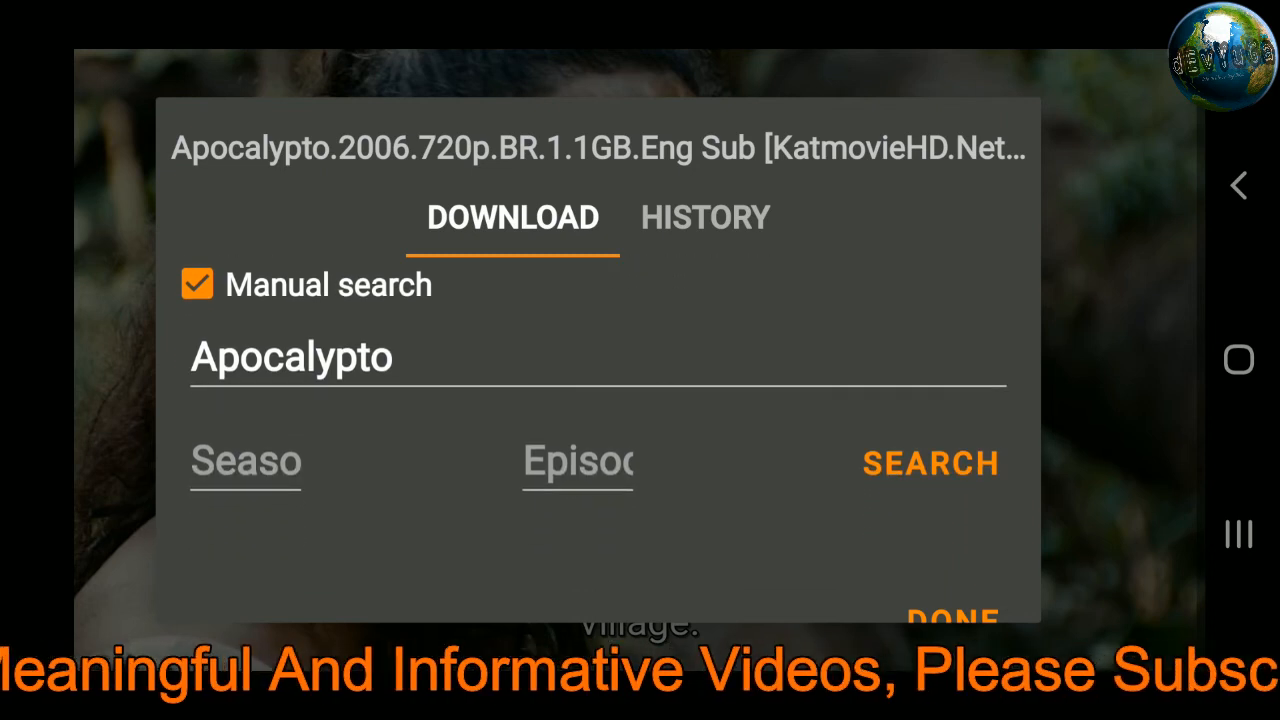